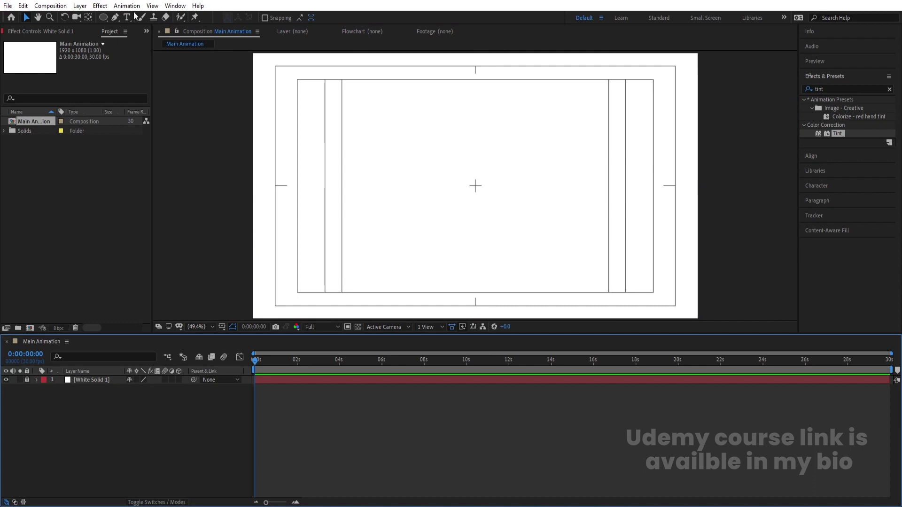
# - Set up the Ellipse tool with a black stroke 30 px wide
pyautogui.click(102, 18)
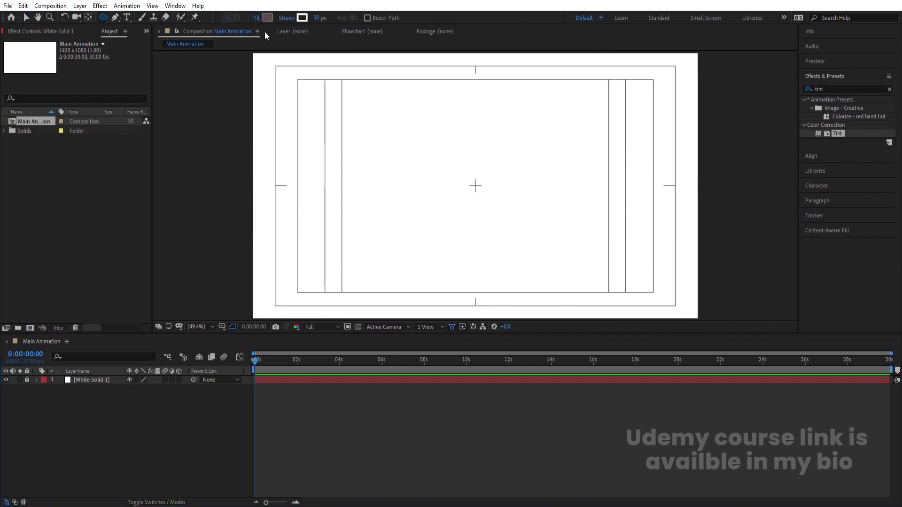
pyautogui.click(302, 18)
pyautogui.press('Return')
pyautogui.click(317, 18)
pyautogui.write('30')
pyautogui.press('Return')
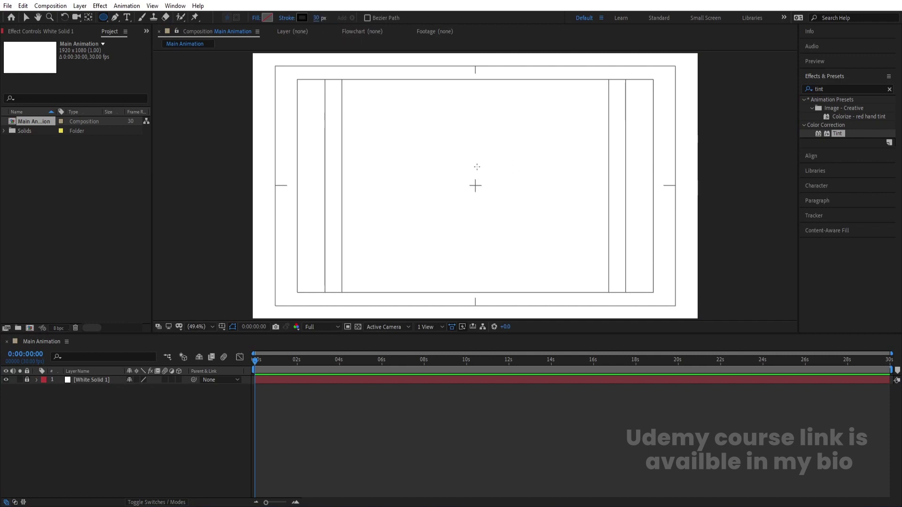
# - Draw a small unfilled ellipse near the composition's centre and set its stroke width to 50 px
pyautogui.moveTo(465, 163); pyautogui.dragTo(503, 204)
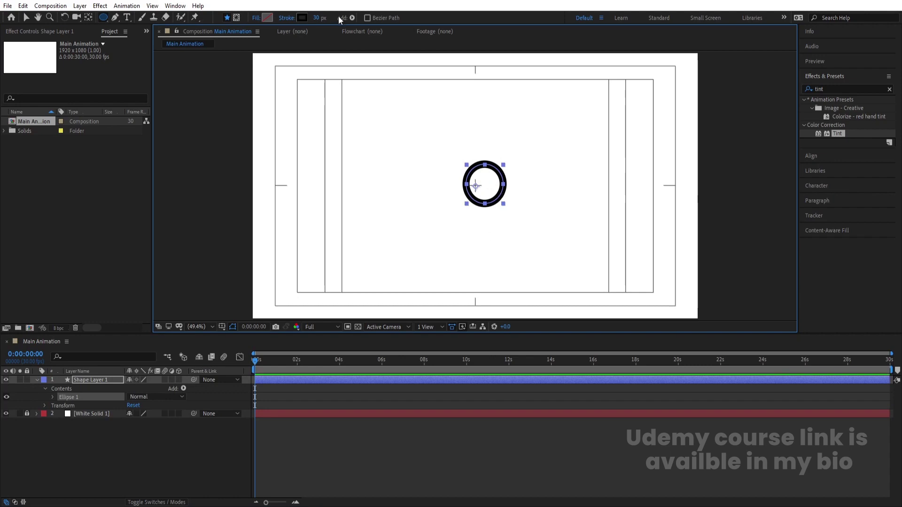
pyautogui.write('50')
pyautogui.press('Return')
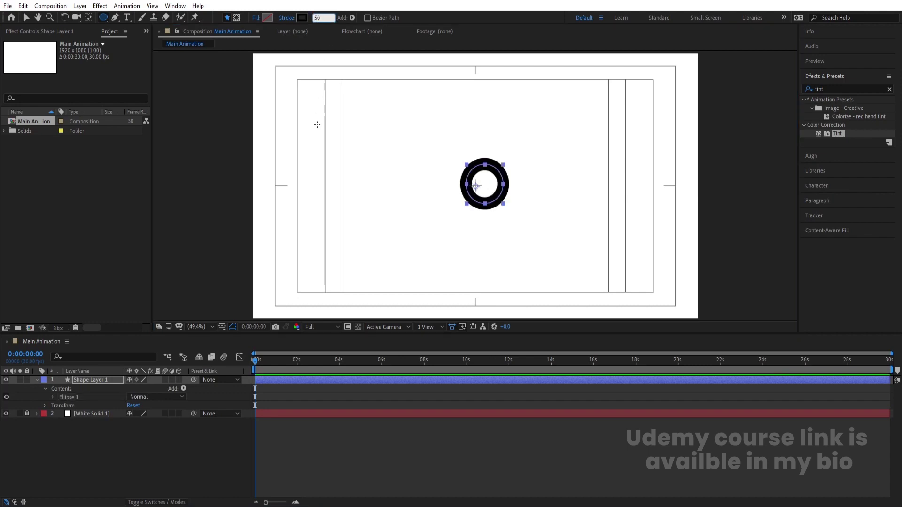
# - Centre the shape layer's anchor point on the ring and align the layer to the composition's horizontal and vertical centre
pyautogui.click(114, 430)
pyautogui.click(105, 382)
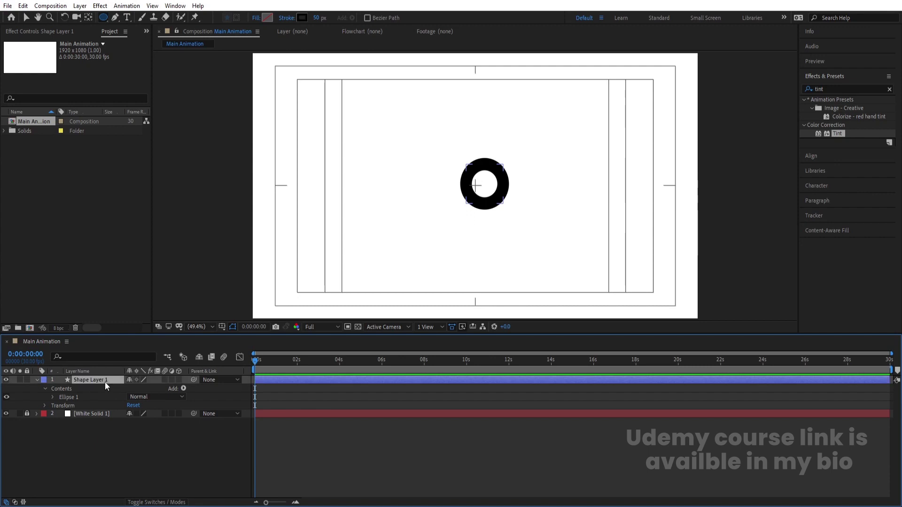
pyautogui.hotkey('ctrl', 'alt', 'Home')
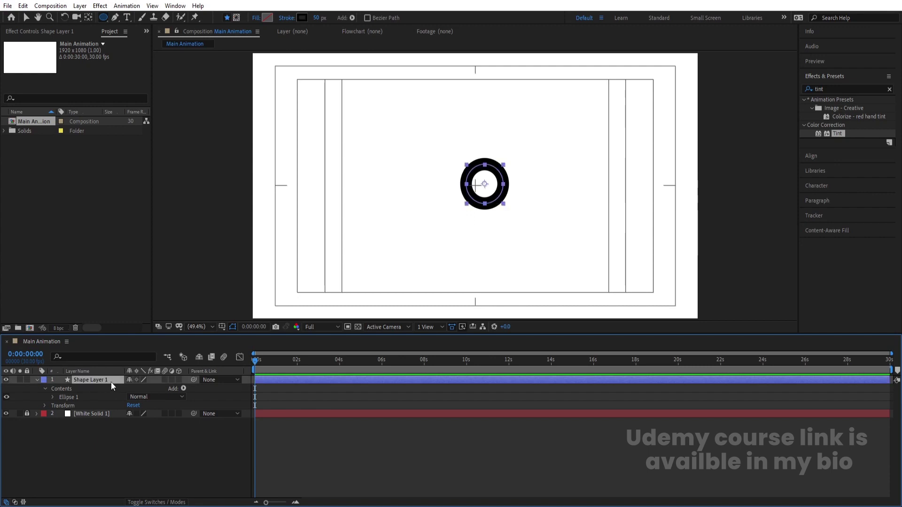
pyautogui.click(815, 156)
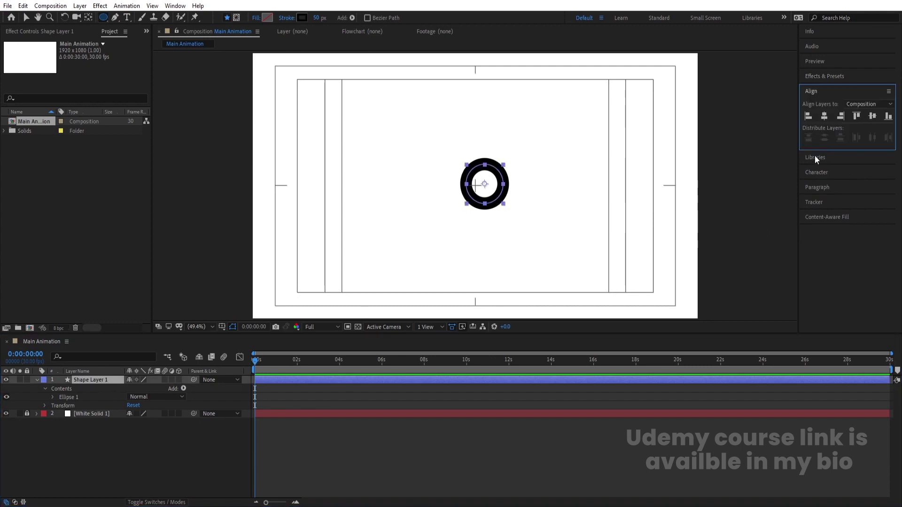
pyautogui.click(824, 117)
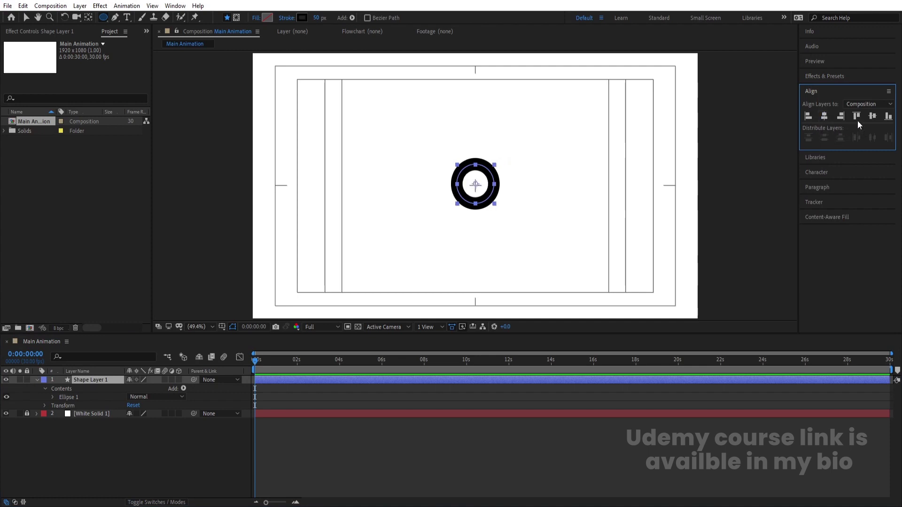
pyautogui.click(869, 117)
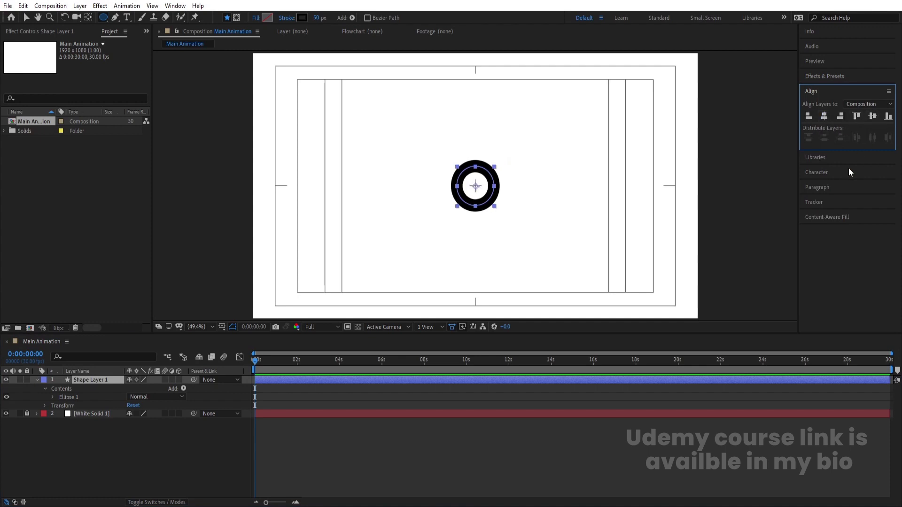
# - Make Shape Layer 1 a 3D layer and add a Y Rotation keyframe at 0 seconds
pyautogui.click(90, 447)
pyautogui.click(85, 380)
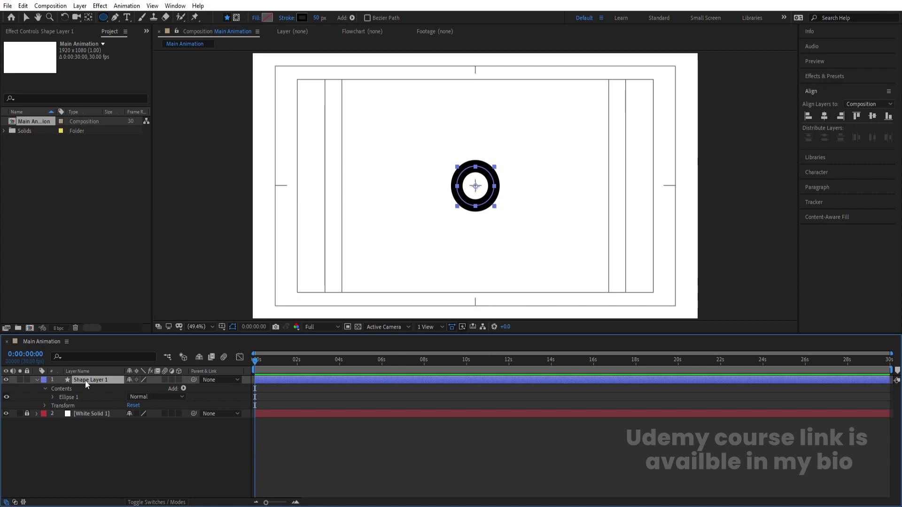
pyautogui.click(178, 379)
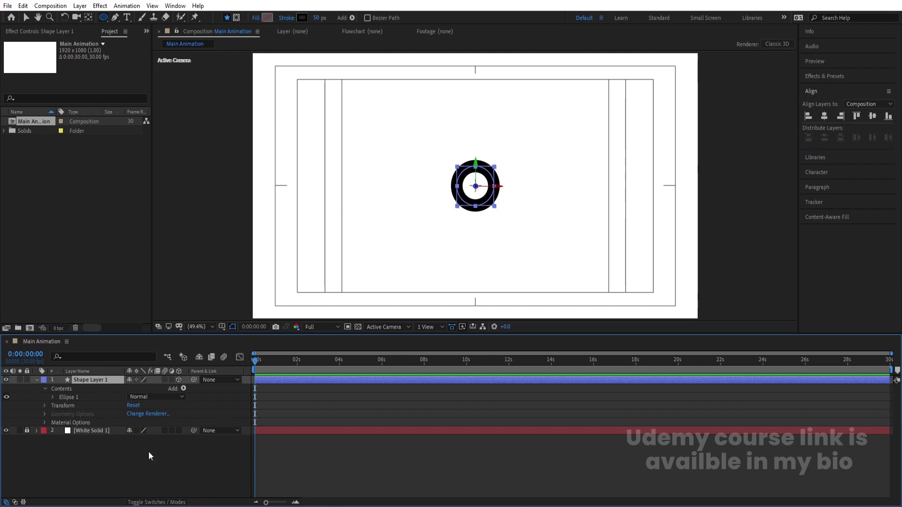
pyautogui.press('r')
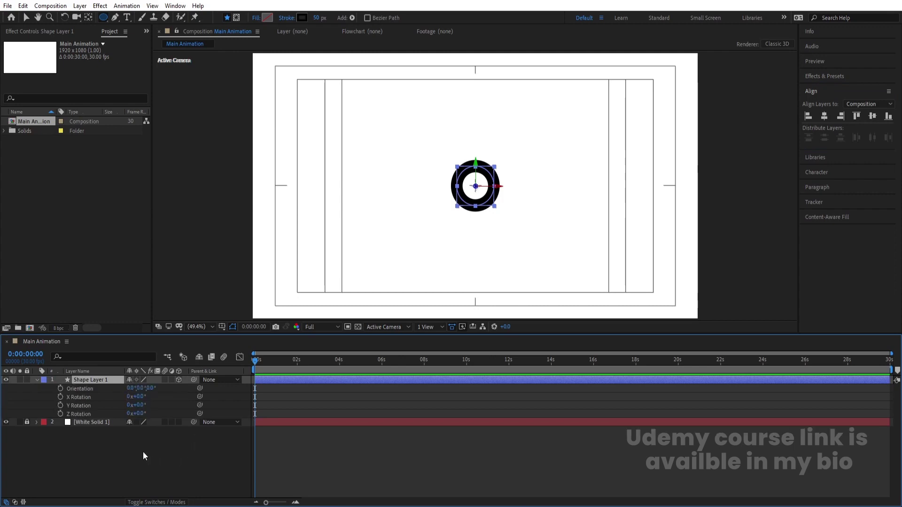
pyautogui.click(61, 405)
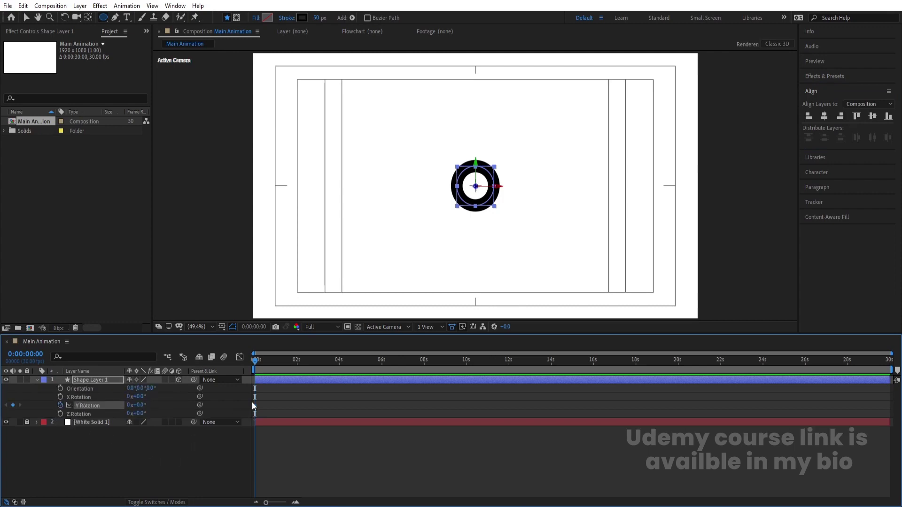
# - Add a Y Rotation keyframe of 180° at 1 second and play back the spin
pyautogui.press('=')
pyautogui.press('=')
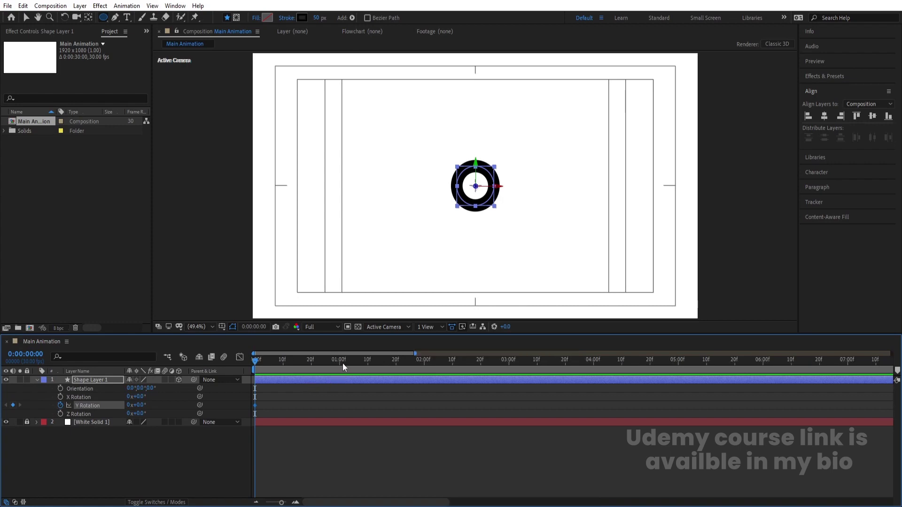
pyautogui.click(343, 362)
pyautogui.click(144, 405)
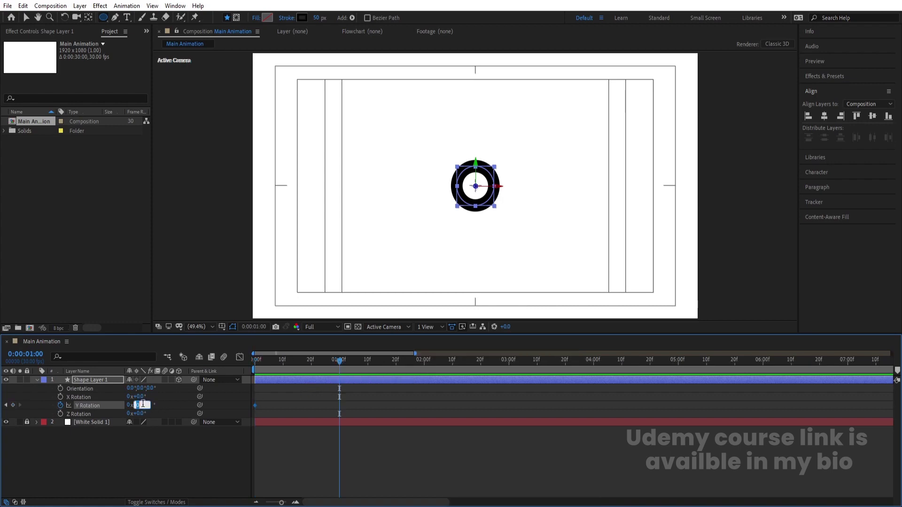
pyautogui.write('180')
pyautogui.press('Return')
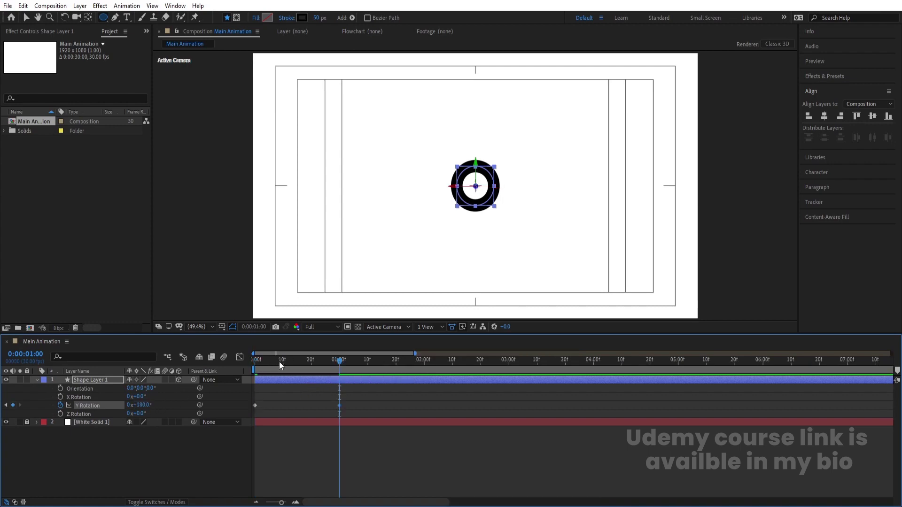
pyautogui.press('Home')
pyautogui.press('space')
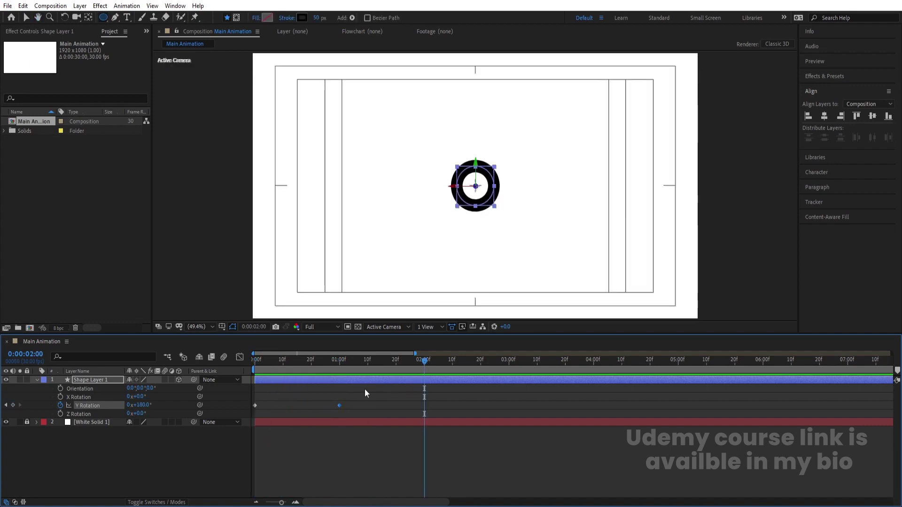
# - Add a Y Rotation keyframe of 360° at 2 seconds and play back the animation from the start
pyautogui.click(141, 405)
pyautogui.write('360')
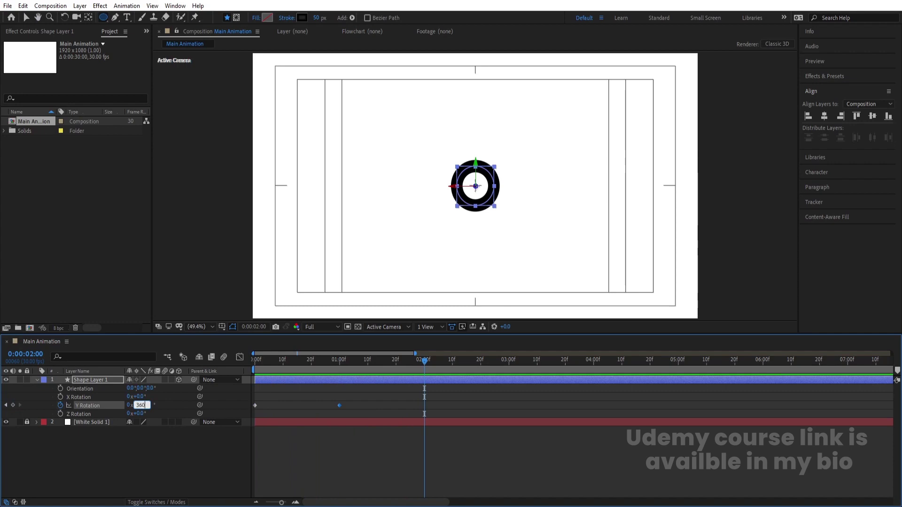
pyautogui.press('Return')
pyautogui.press('space')
pyautogui.press('space')
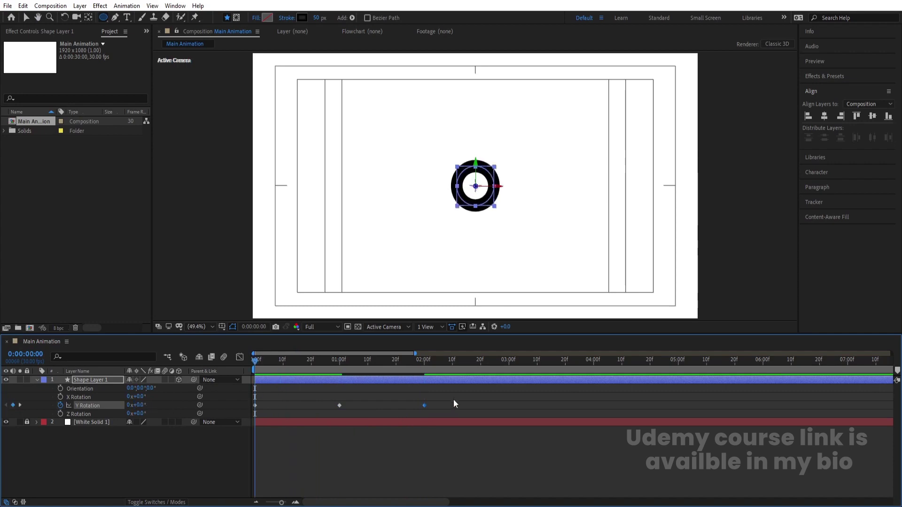
# - Apply Easy Ease to all three Y Rotation keyframes
pyautogui.moveTo(235, 388); pyautogui.dragTo(159, 425)
pyautogui.press('F9')
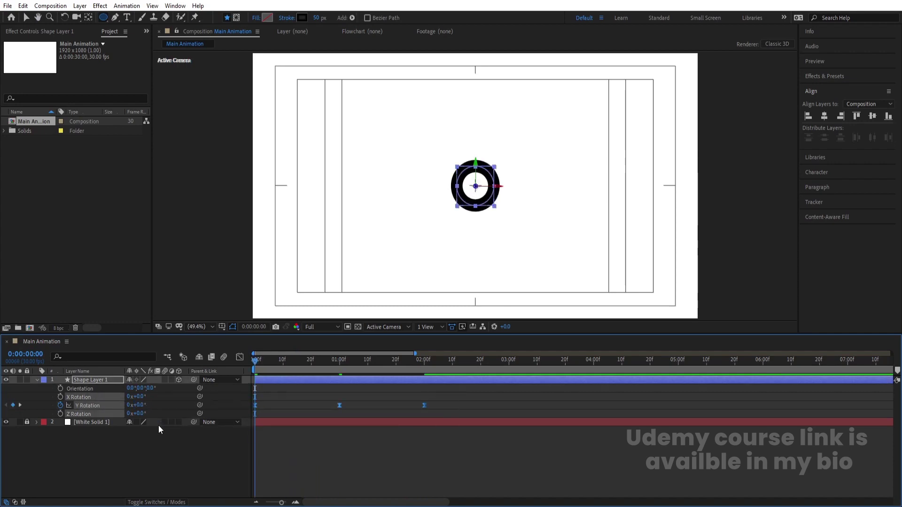
pyautogui.click(292, 404)
# - Lengthen the keyframes' ease handles in the Y Rotation speed graph to form two steep peaks, and preview the motion
pyautogui.moveTo(463, 441); pyautogui.dragTo(272, 381)
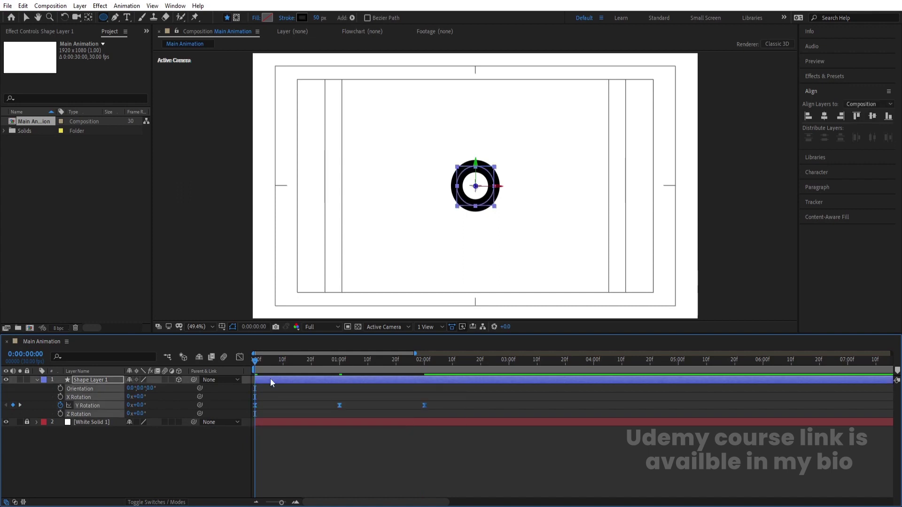
pyautogui.click(240, 357)
pyautogui.moveTo(454, 424); pyautogui.dragTo(249, 476)
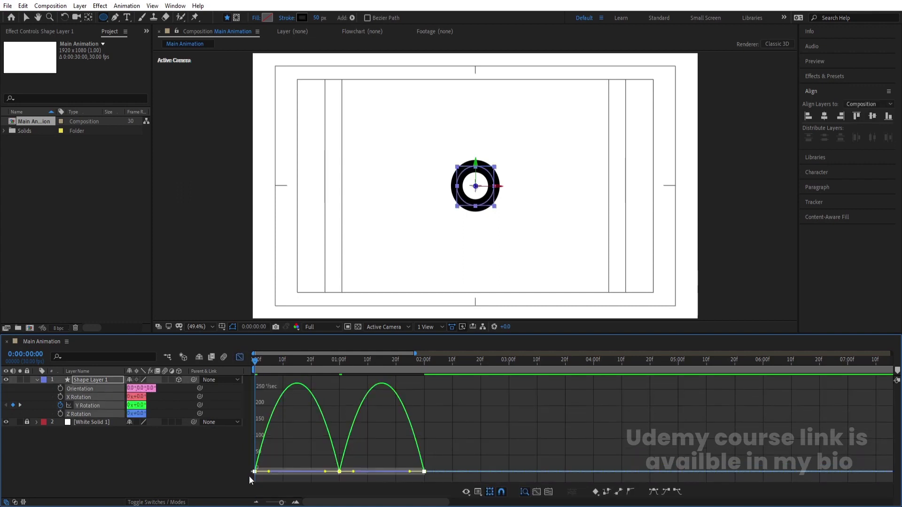
pyautogui.moveTo(409, 471); pyautogui.dragTo(389, 472)
pyautogui.moveTo(269, 473); pyautogui.dragTo(286, 471)
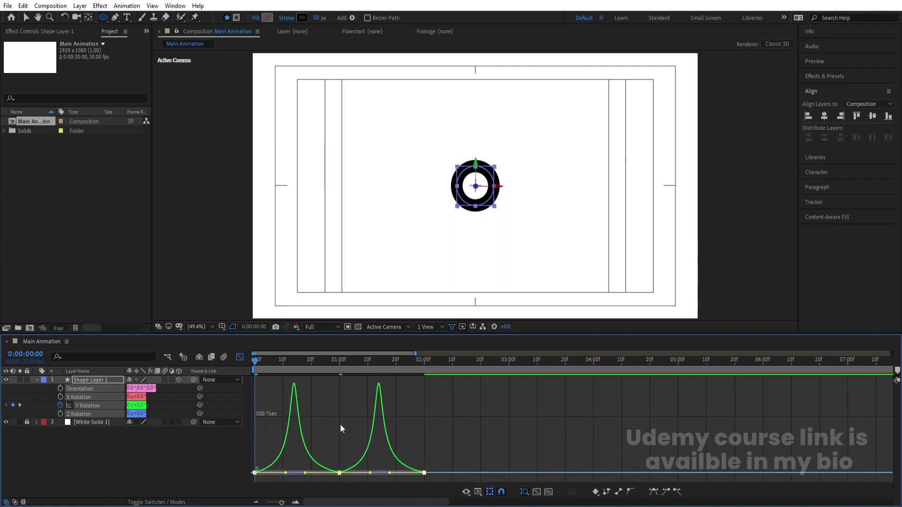
pyautogui.rightClick(338, 395)
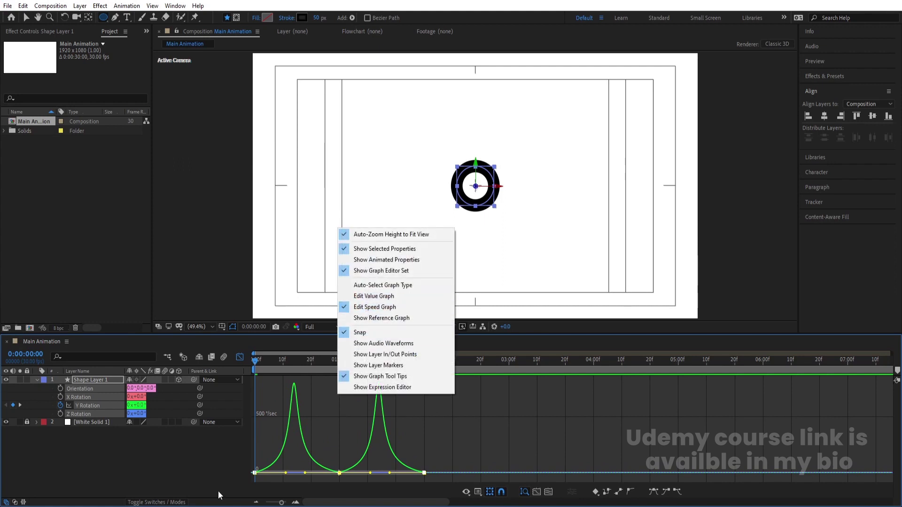
pyautogui.click(427, 421)
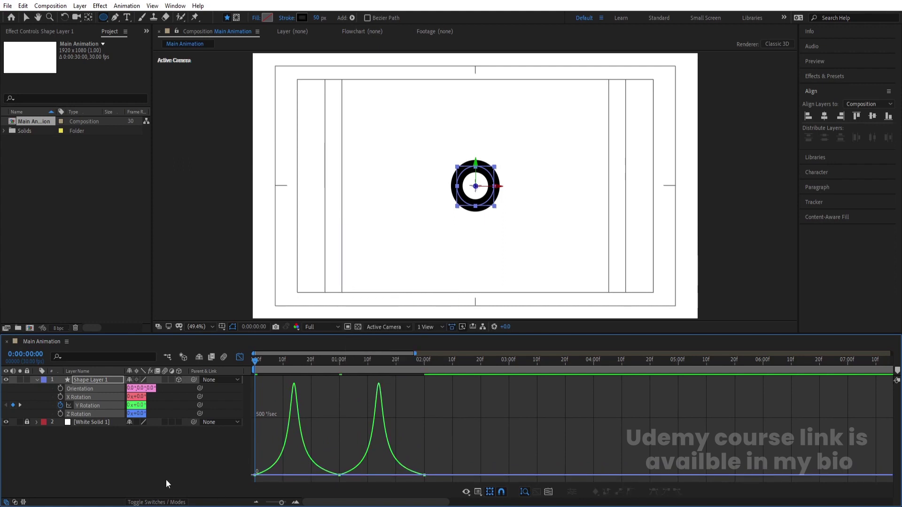
pyautogui.click(239, 358)
pyautogui.press('space')
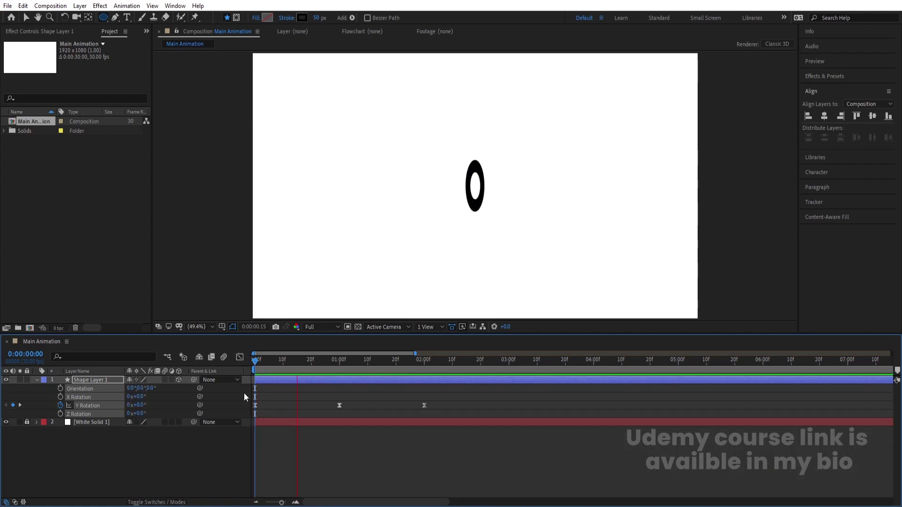
pyautogui.press('space')
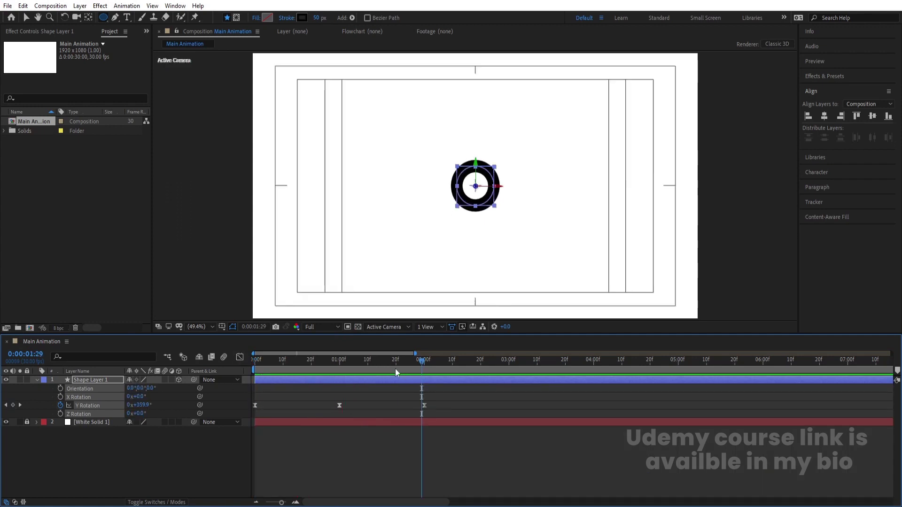
pyautogui.moveTo(395, 368); pyautogui.dragTo(244, 377)
pyautogui.press('space')
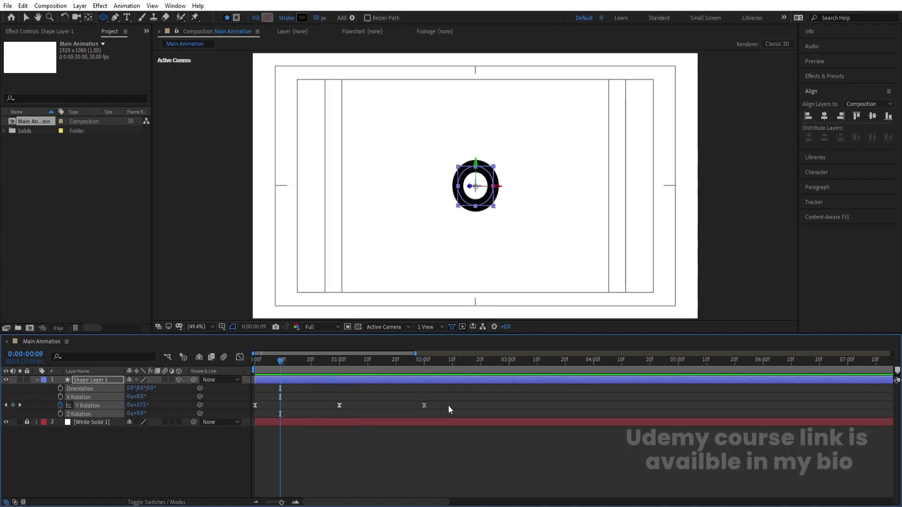
# - Stretch the Y Rotation keyframes proportionally so they fall at 0, 2 and 4 seconds, and preview the slower spin
pyautogui.moveTo(458, 398); pyautogui.dragTo(221, 416)
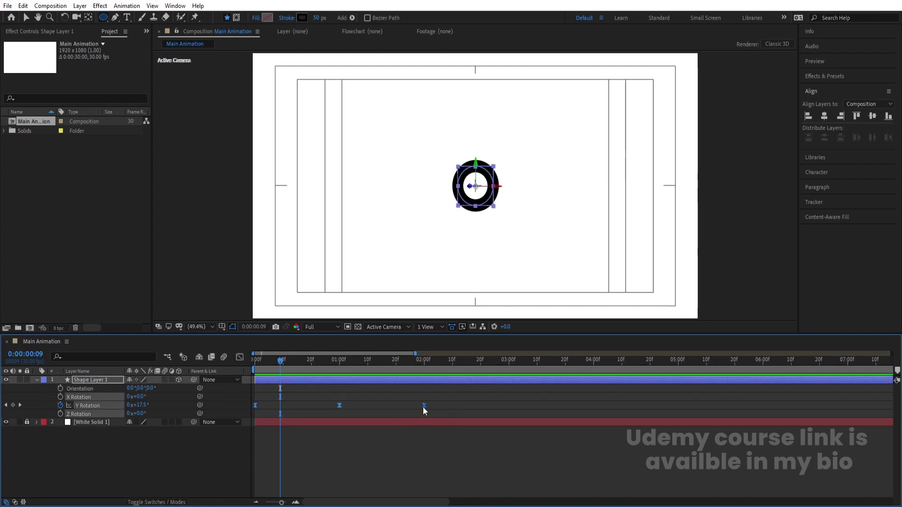
pyautogui.moveTo(423, 406); pyautogui.dragTo(592, 404)
pyautogui.press('space')
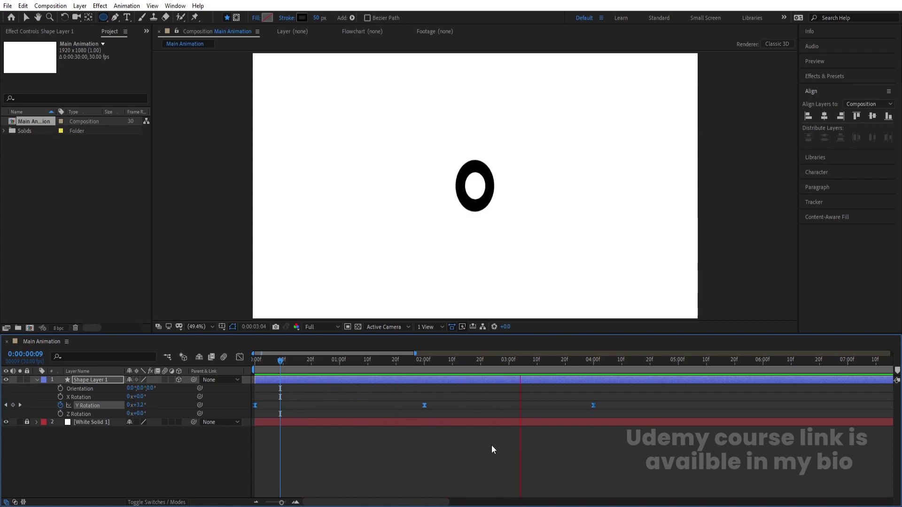
pyautogui.press('space')
pyautogui.press('Home')
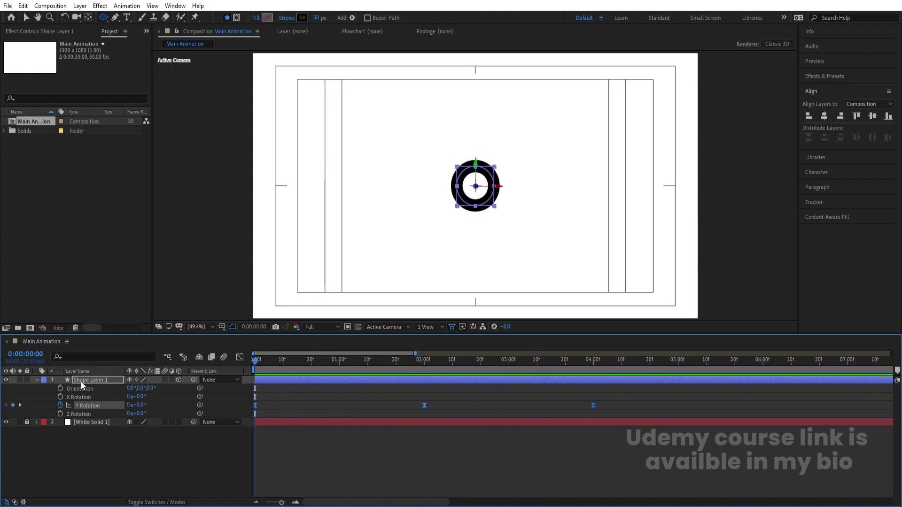
# - Play back the ring's rotation with Shape Layer 1 selected, and hide the White Solid 1 layer
pyautogui.click(81, 381)
pyautogui.press('space')
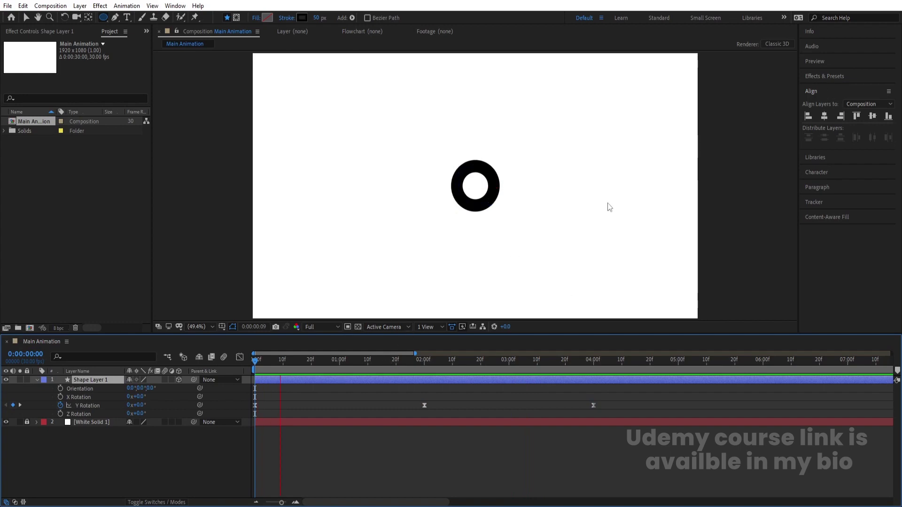
pyautogui.press('space')
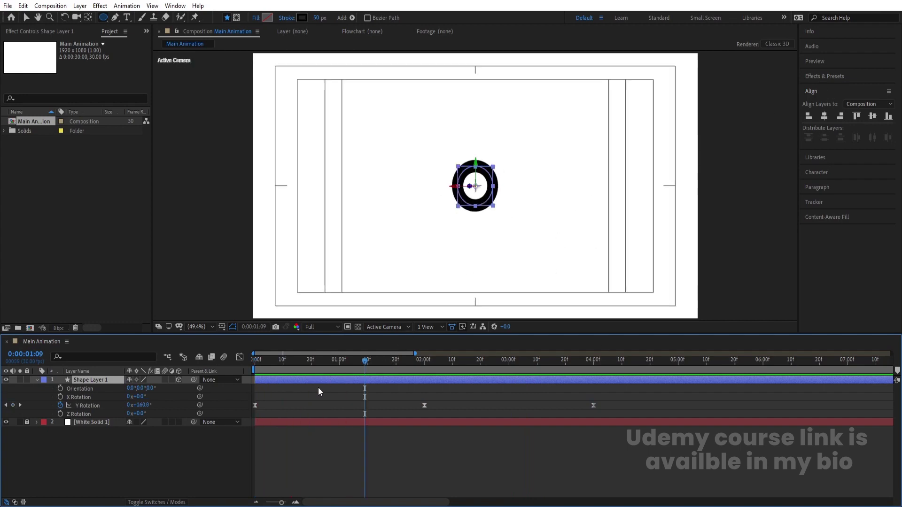
pyautogui.press('space')
pyautogui.press('space')
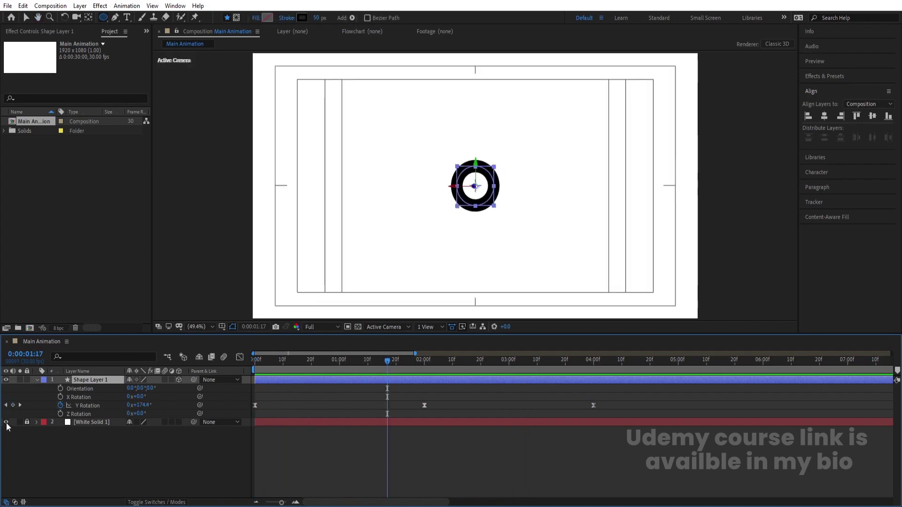
pyautogui.click(7, 422)
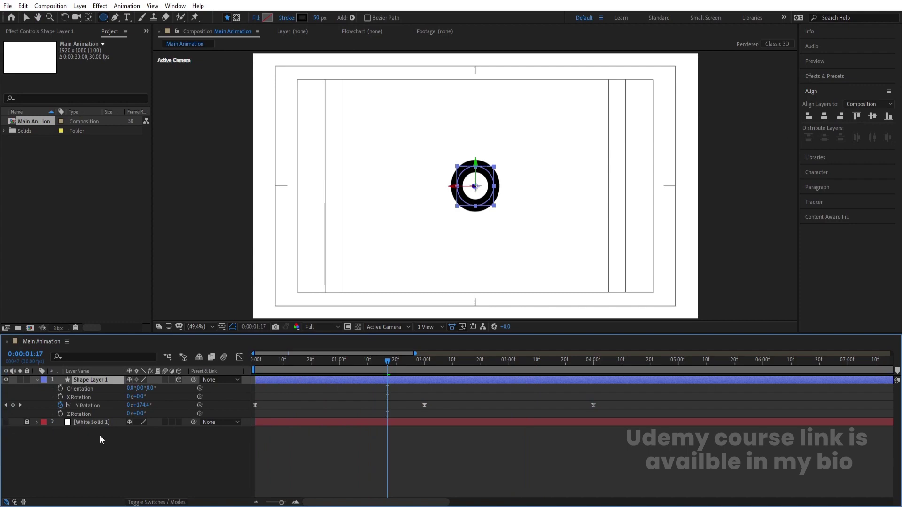
# - Set the Main Animation composition's background colour to red, FF0000
pyautogui.hotkey('ctrl', 'k')
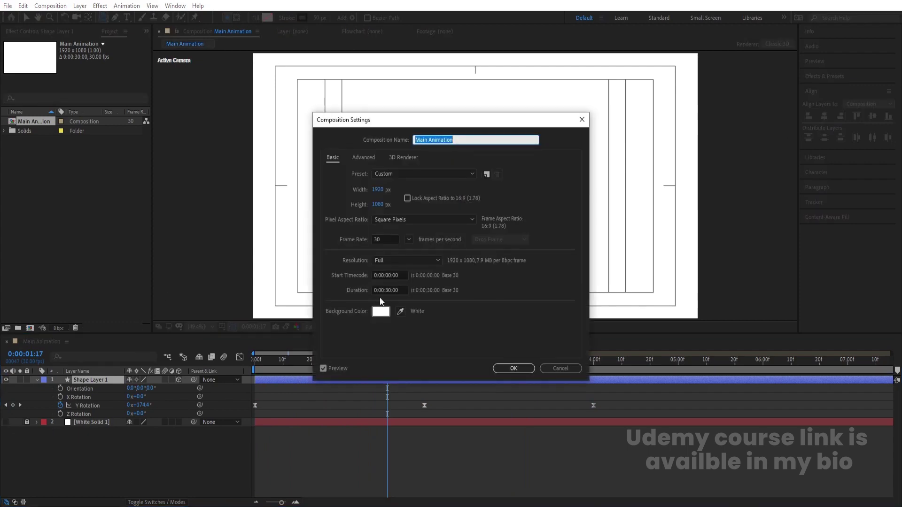
pyautogui.click(381, 311)
pyautogui.write('FF0000')
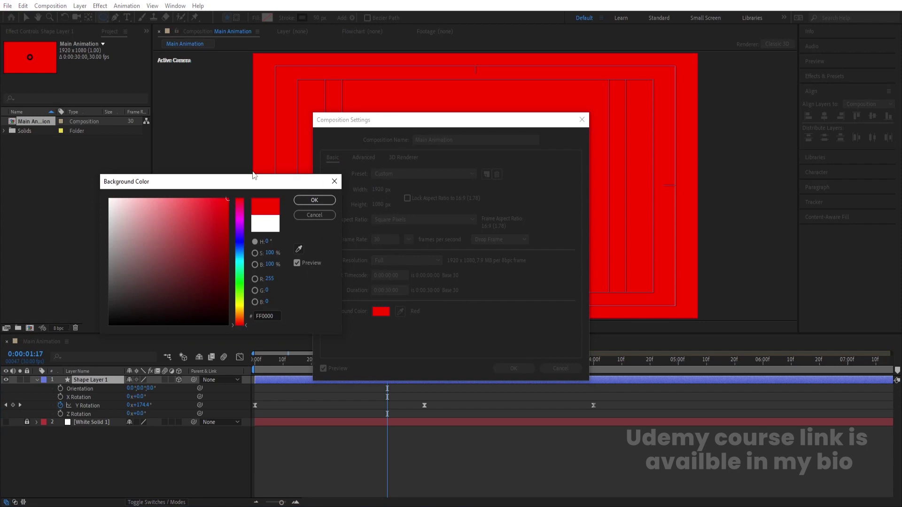
pyautogui.click(312, 199)
pyautogui.click(513, 368)
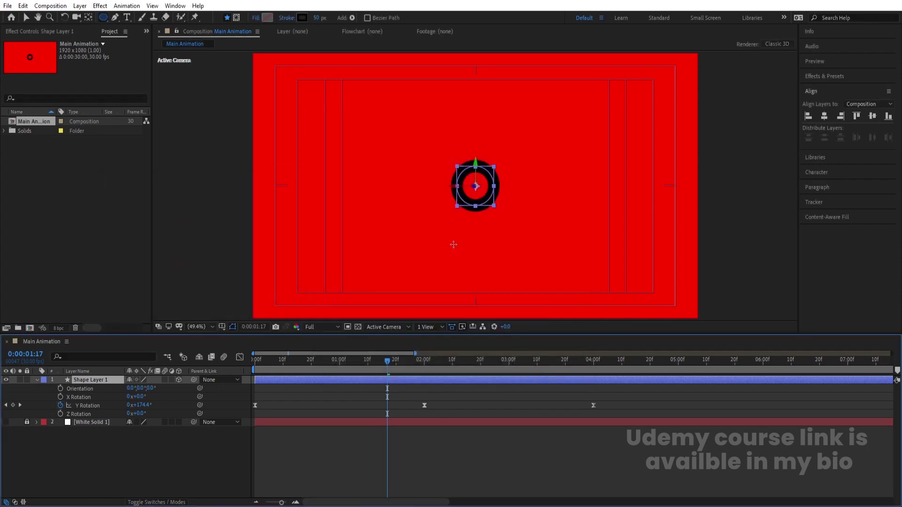
# - Find the Fill effect and apply it to Shape Layer 1 with the playhead at the first frame
pyautogui.press('Home')
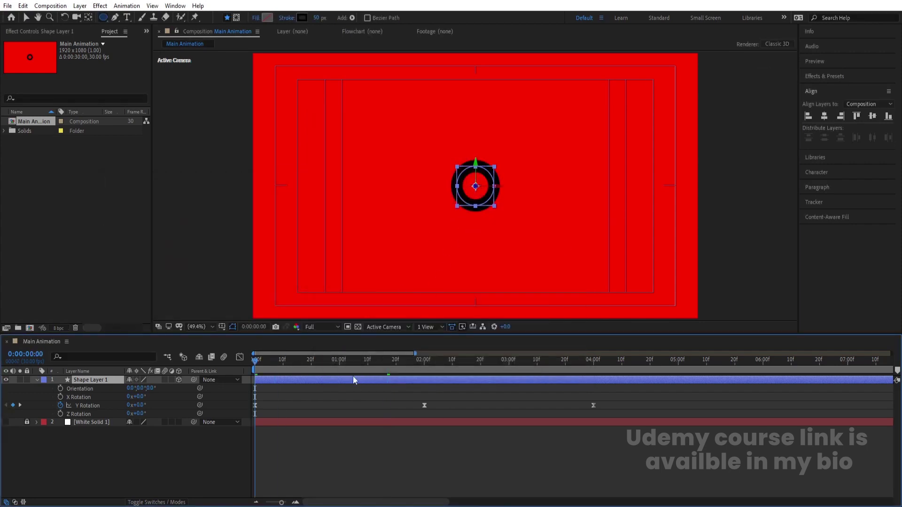
pyautogui.click(335, 404)
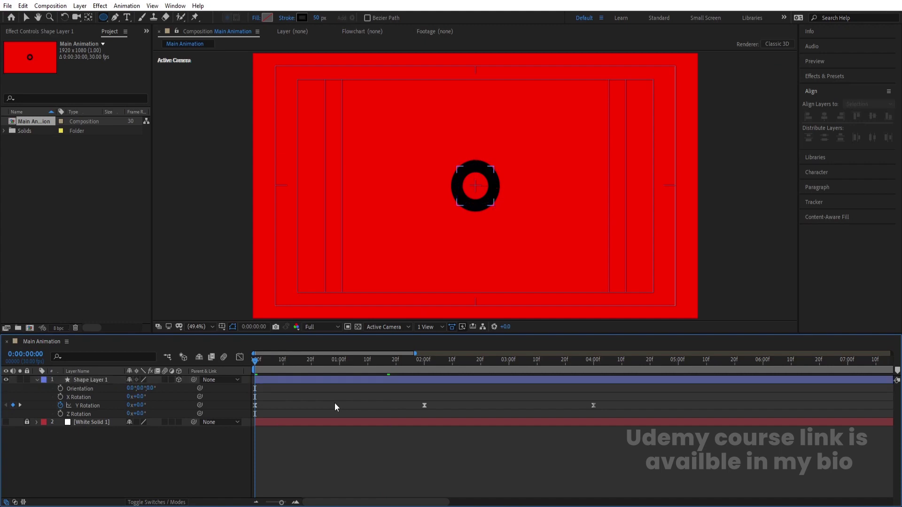
pyautogui.click(283, 379)
pyautogui.click(825, 76)
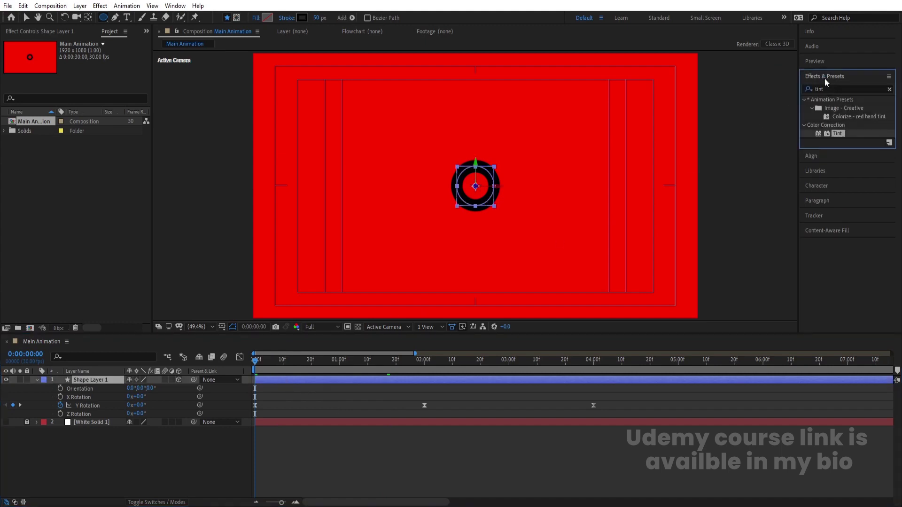
pyautogui.click(836, 90)
pyautogui.write('fill')
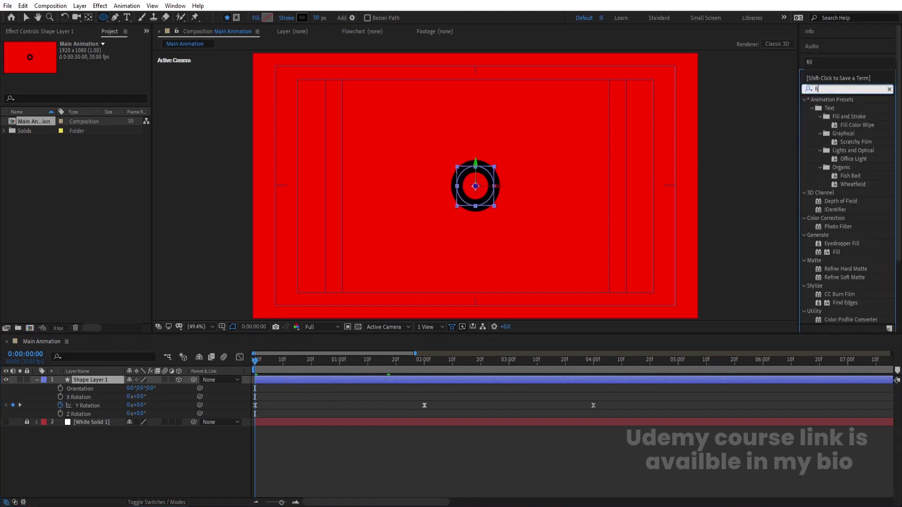
pyautogui.doubleClick(836, 150)
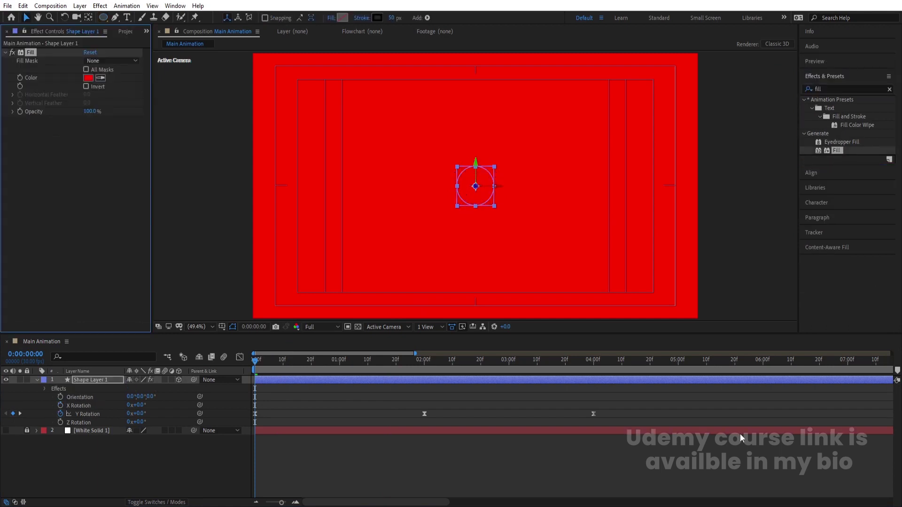
# - Set the Fill effect's colour to white, add a Color keyframe at 0 seconds, and reveal the layer's keyframed properties
pyautogui.click(88, 78)
pyautogui.click(110, 200)
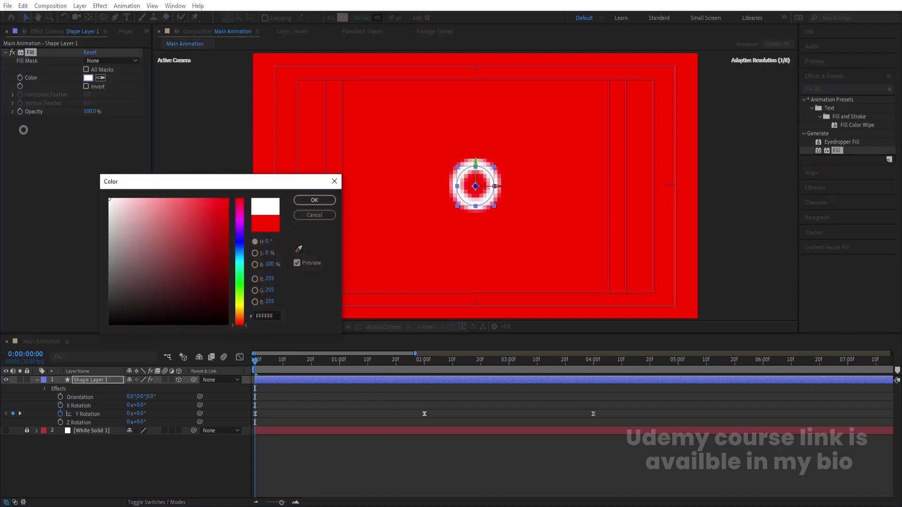
pyautogui.click(314, 200)
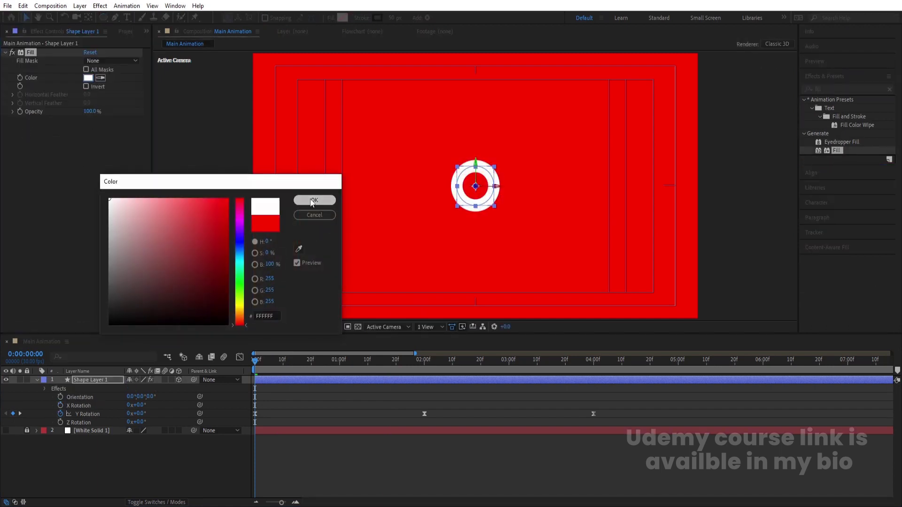
pyautogui.click(20, 77)
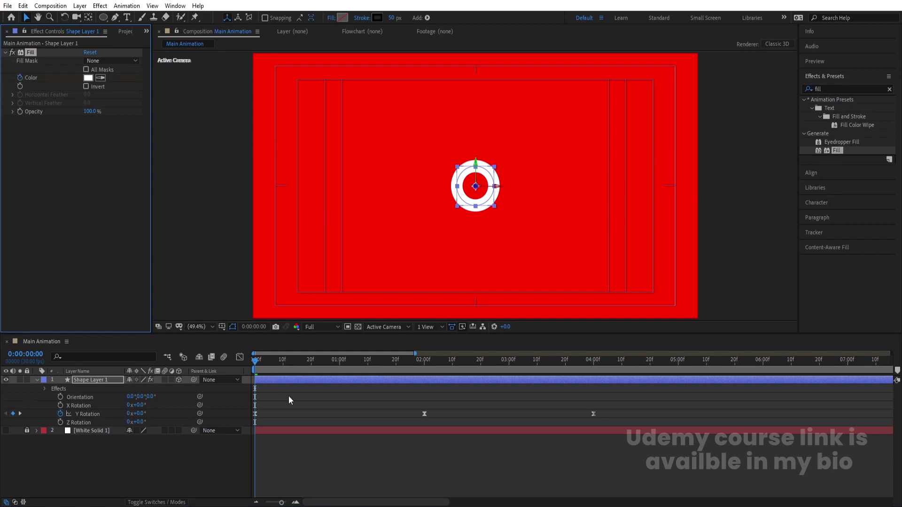
pyautogui.press('y')
pyautogui.press('u')
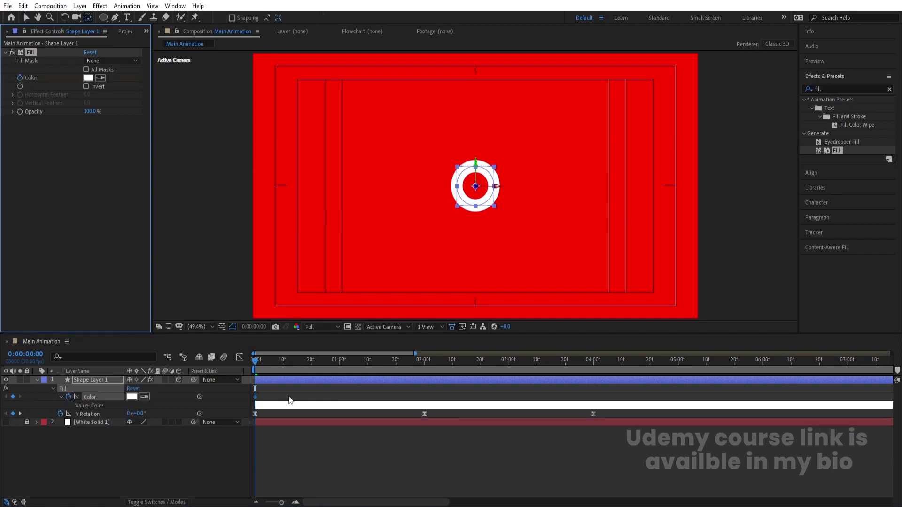
# - Keyframe the Fill Color as white at 0:00:00:28 and black (000000) at 0:00:00:29, and preview the colour switch
pyautogui.click(281, 369)
pyautogui.moveTo(289, 368); pyautogui.dragTo(334, 369)
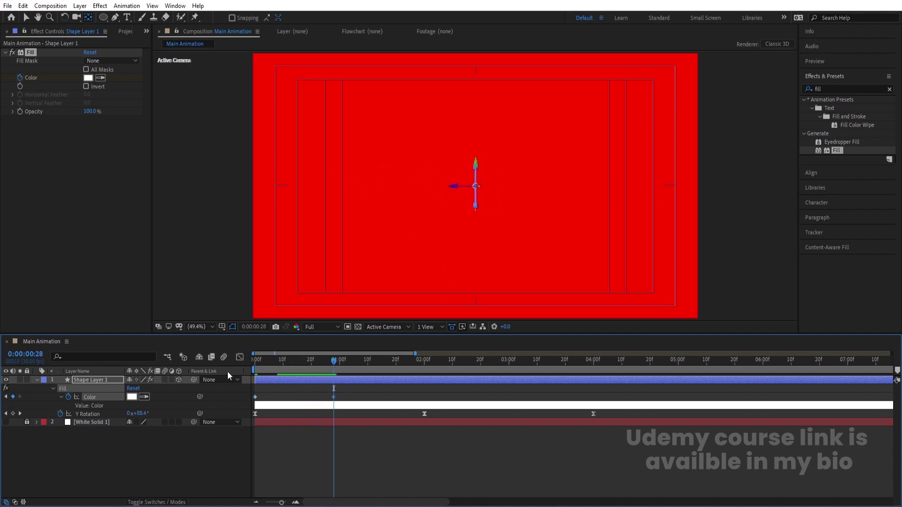
pyautogui.press('pagedown')
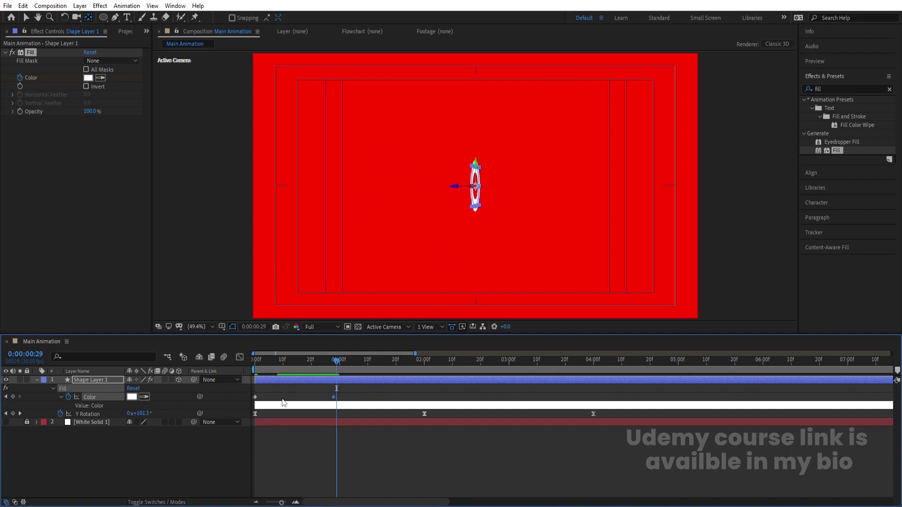
pyautogui.click(132, 397)
pyautogui.write('000000')
pyautogui.press('Return')
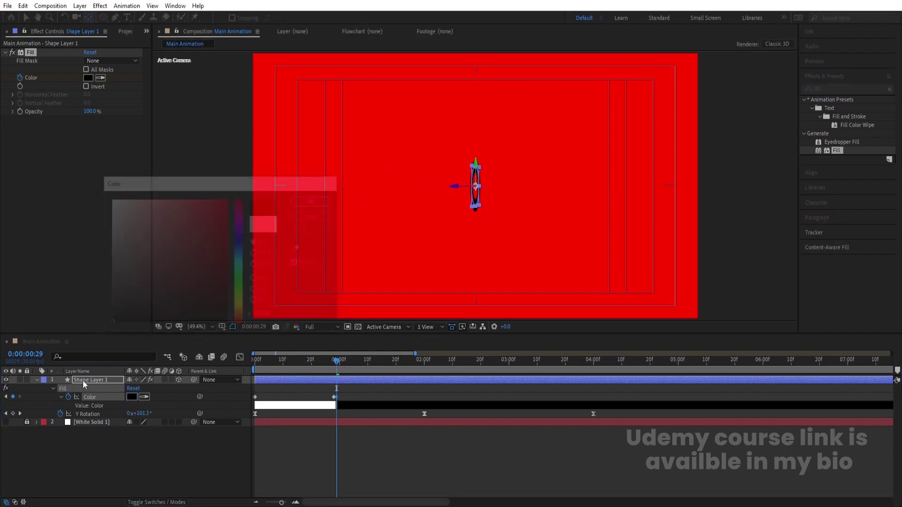
pyautogui.press('space')
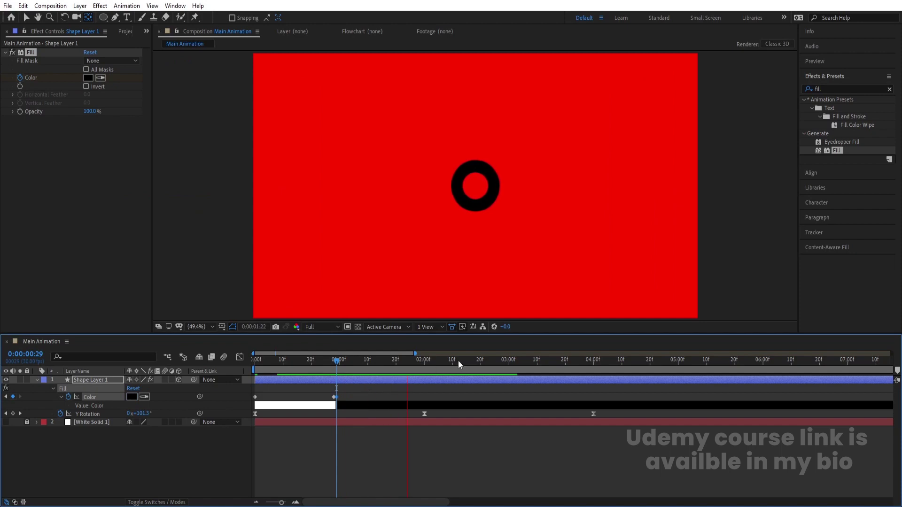
pyautogui.press('space')
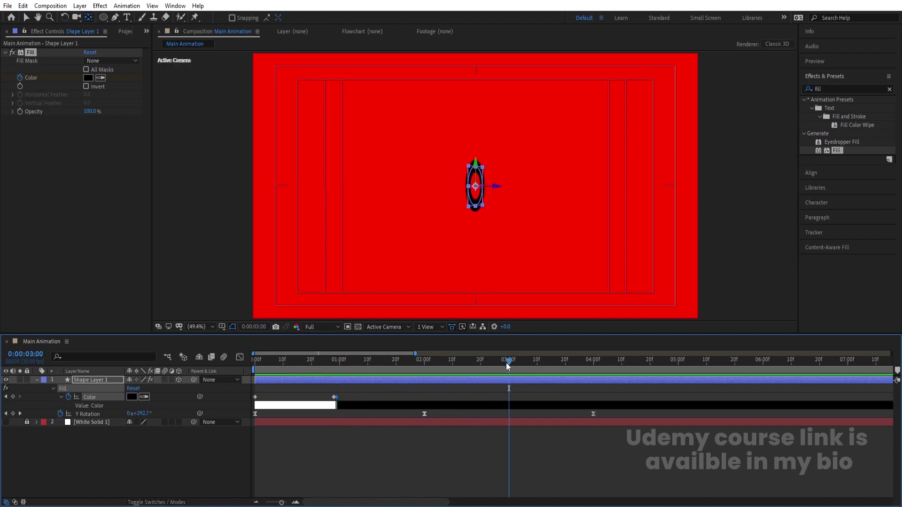
# - Copy the white and black Color keyframe pair to 0:00:02:28 and time-reverse the copied keyframes
pyautogui.moveTo(508, 366); pyautogui.dragTo(504, 366)
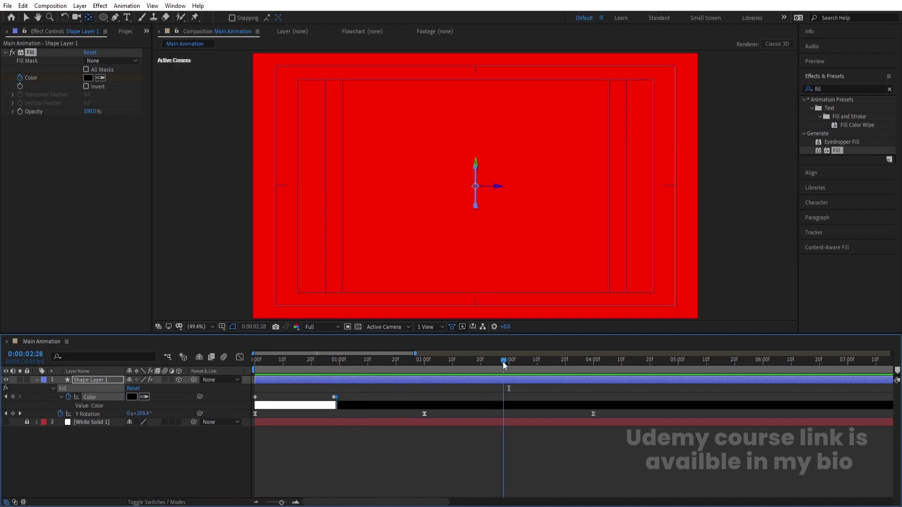
pyautogui.click(334, 397)
pyautogui.hotkey('ctrl', 'v')
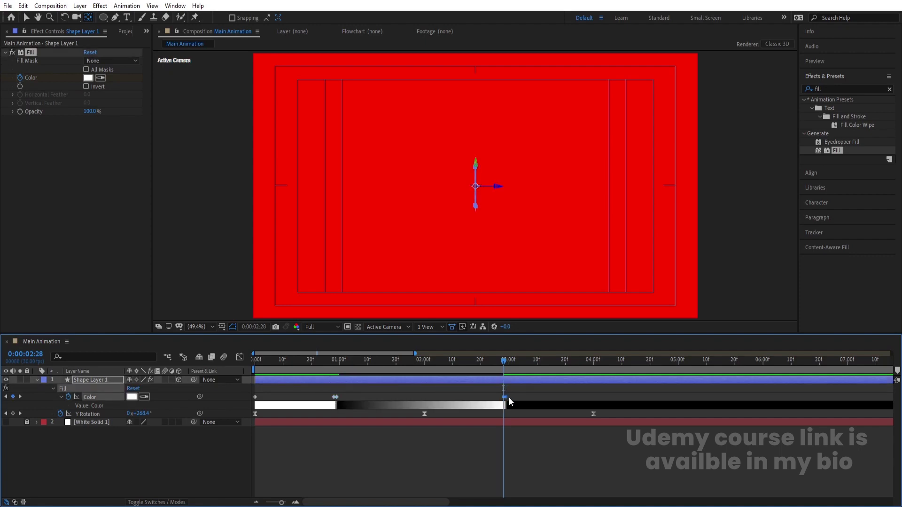
pyautogui.rightClick(503, 399)
pyautogui.moveTo(545, 391)
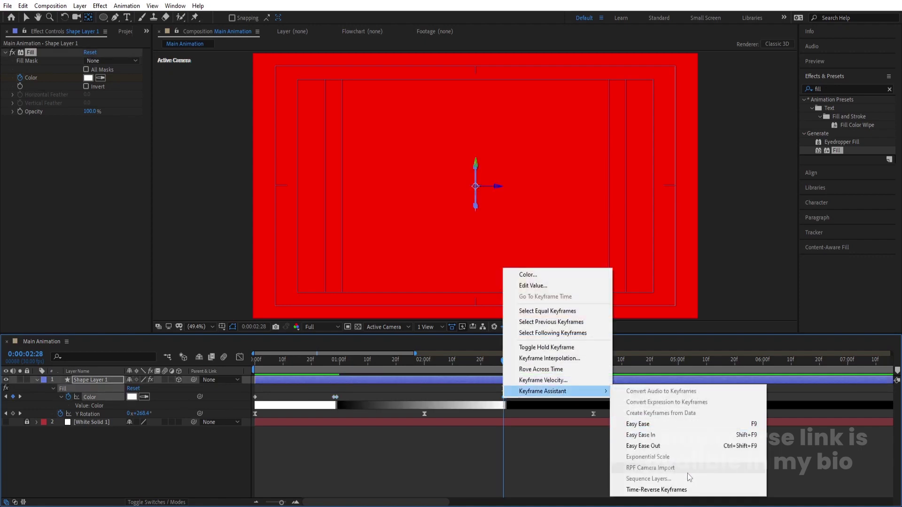
pyautogui.click(656, 490)
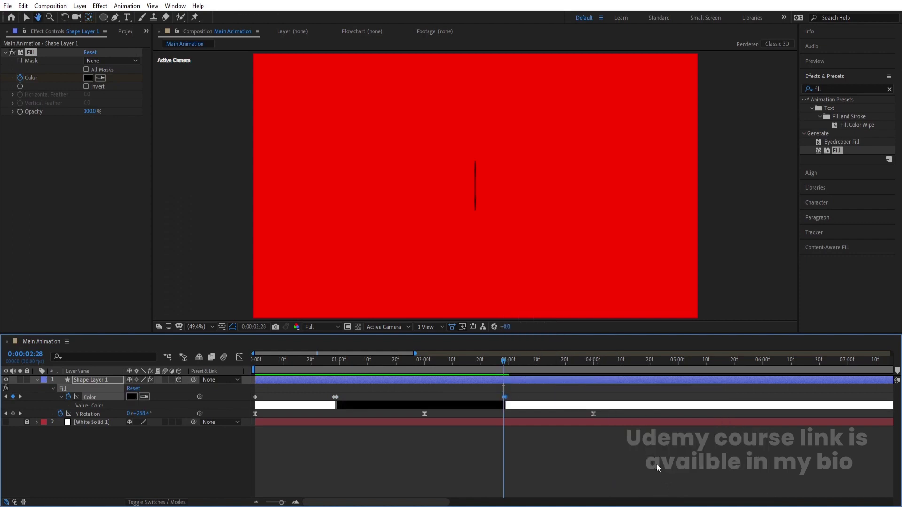
# - Preview the colour changes and add a white Color keyframe at 4 seconds
pyautogui.press('space')
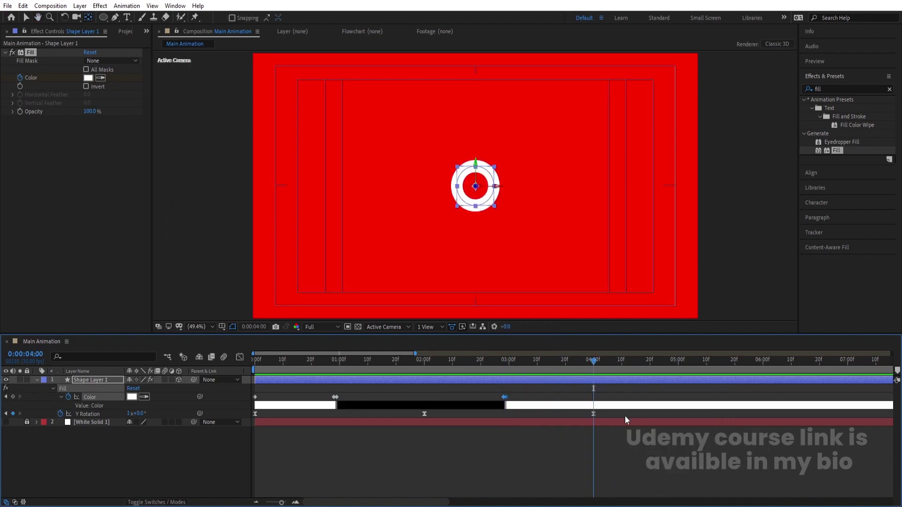
pyautogui.click(14, 396)
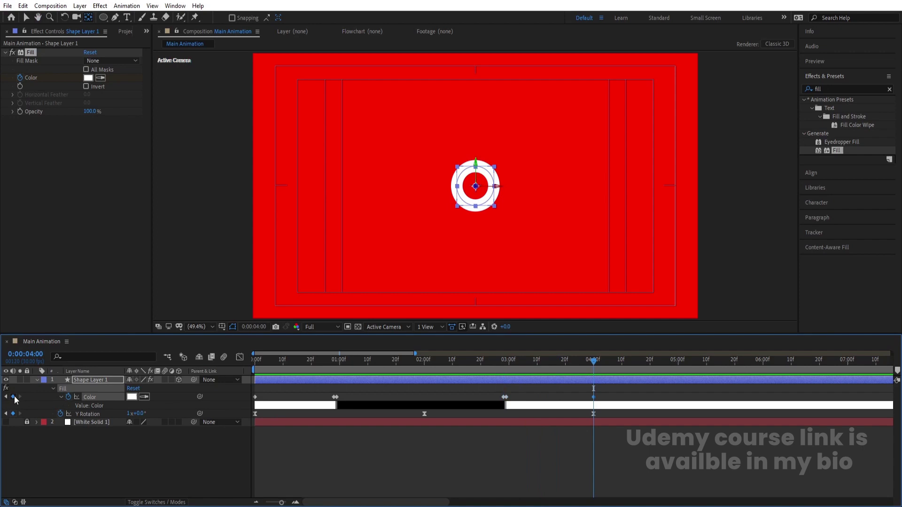
pyautogui.click(139, 469)
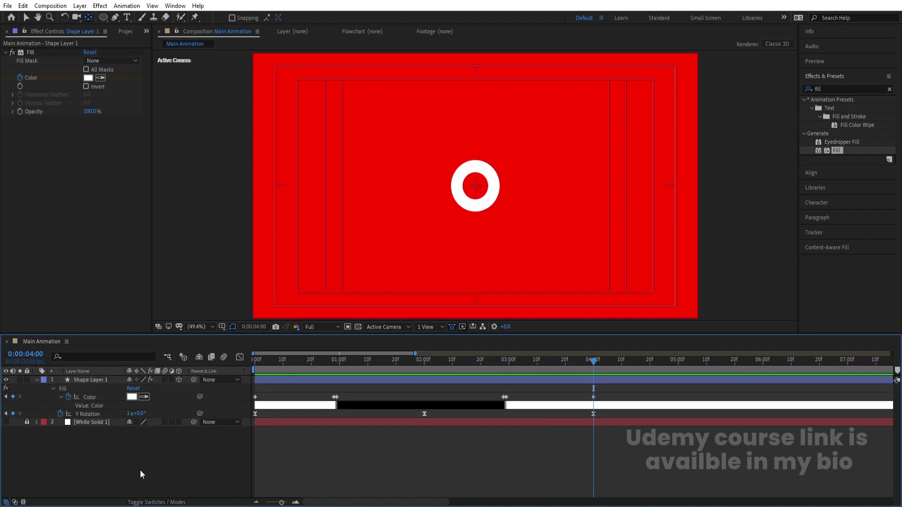
# - Add a loopOut() expression to Shape Layer 1's Y Rotation
pyautogui.keyDown('alt'); pyautogui.click(62, 414); pyautogui.keyUp('alt')
pyautogui.write('loop')
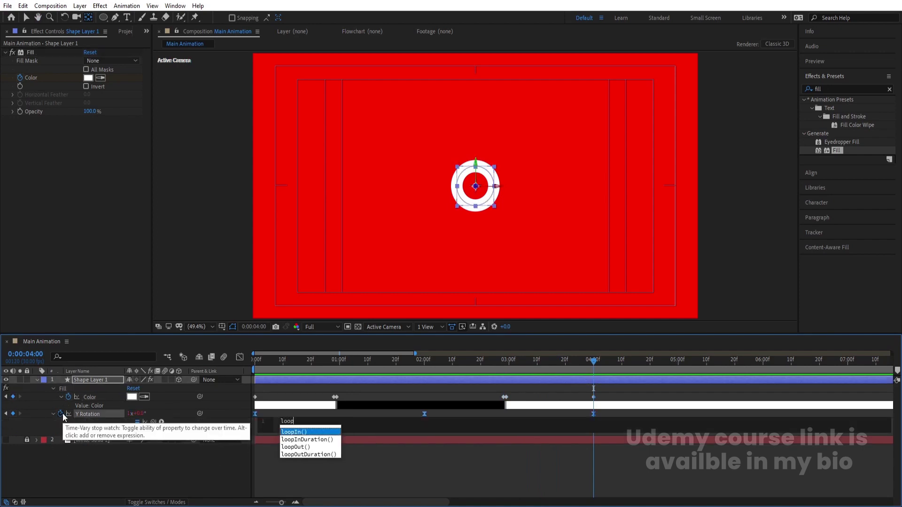
pyautogui.press('Down')
pyautogui.press('Down')
pyautogui.press('Return')
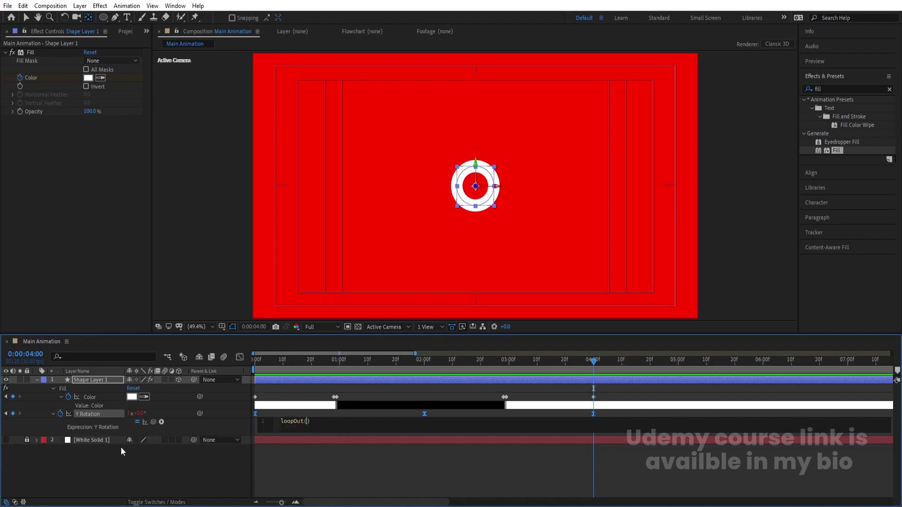
pyautogui.click(115, 469)
# - Copy the loopOut() expression from Y Rotation to the Fill effect's Color property, and preview the looping animation
pyautogui.click(281, 422)
pyautogui.hotkey('ctrl', 'c')
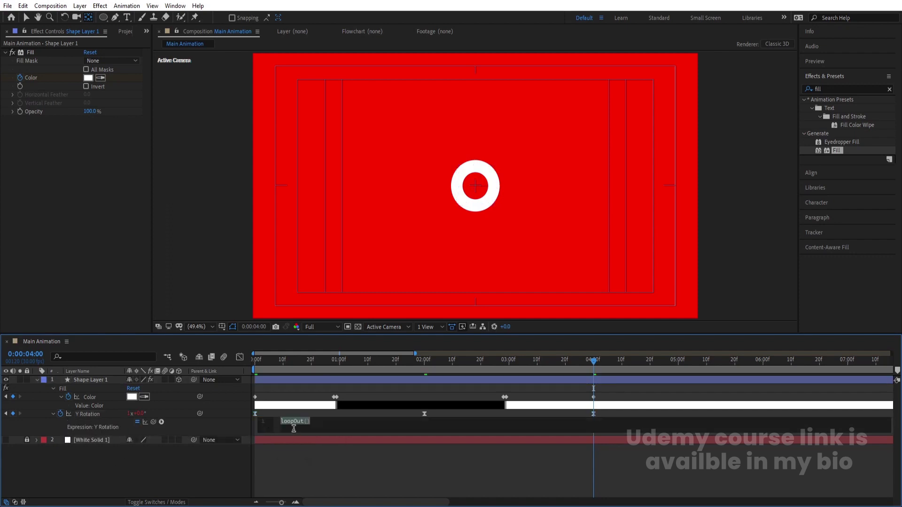
pyautogui.click(212, 457)
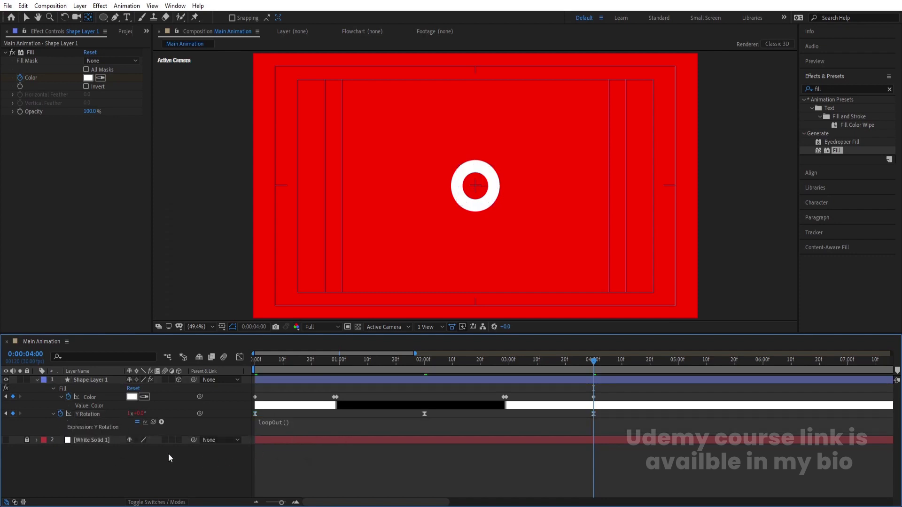
pyautogui.keyDown('alt'); pyautogui.click(71, 398); pyautogui.keyUp('alt')
pyautogui.hotkey('ctrl', 'v')
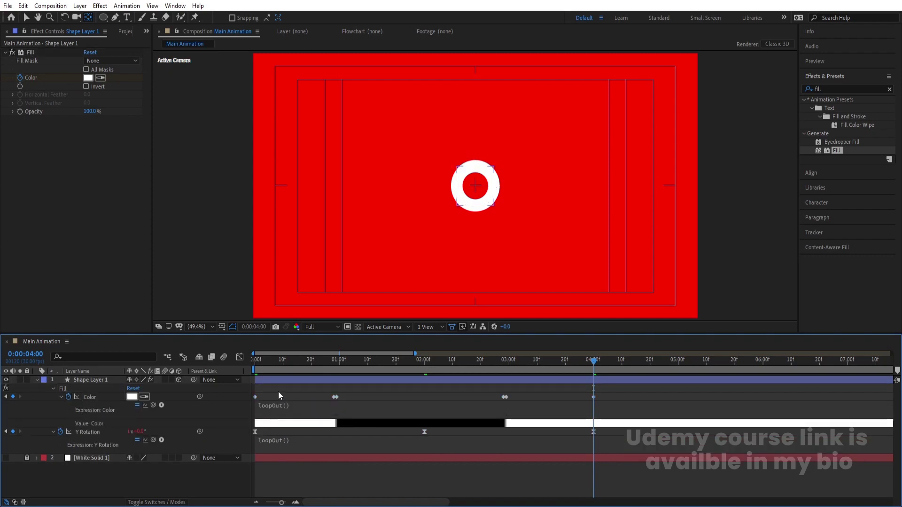
pyautogui.press('space')
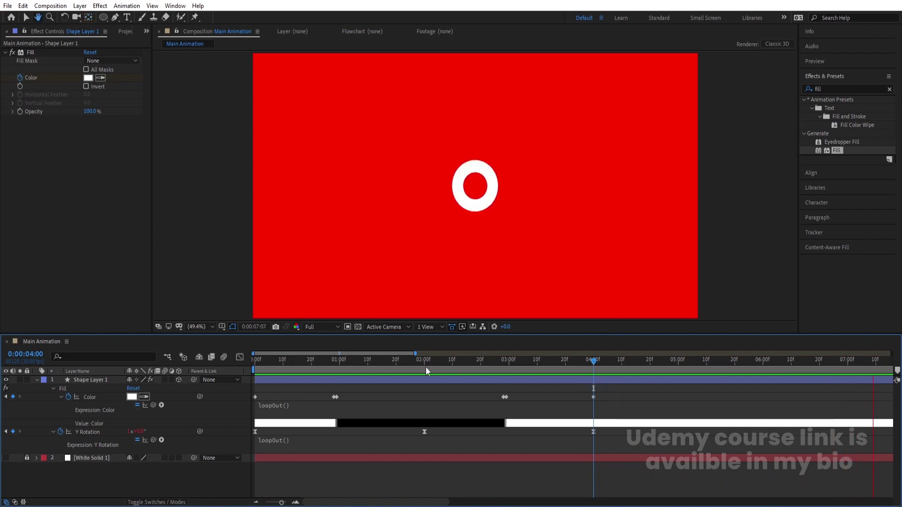
pyautogui.press('space')
# - Add a Size keyframe to Shape Layer 1's Ellipse Path 1 at 0 seconds and show only the layer's keyframed properties
pyautogui.click(92, 379)
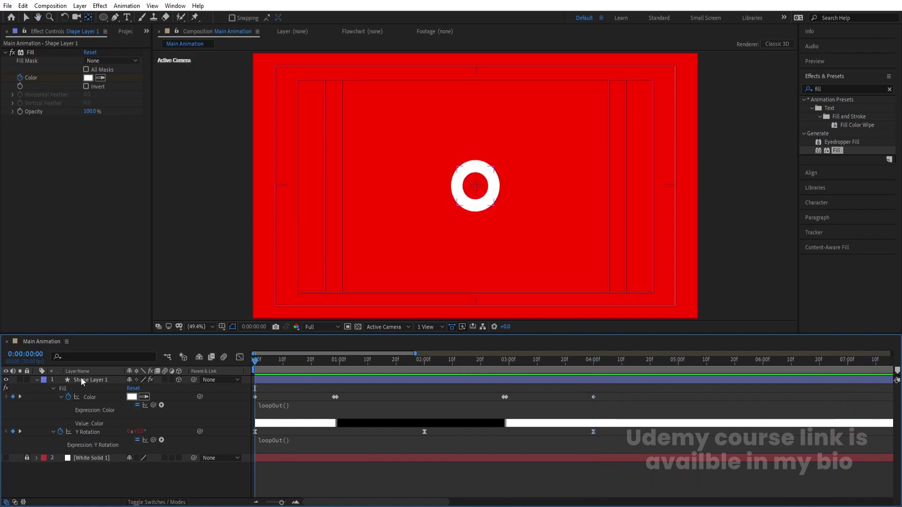
pyautogui.click(37, 381)
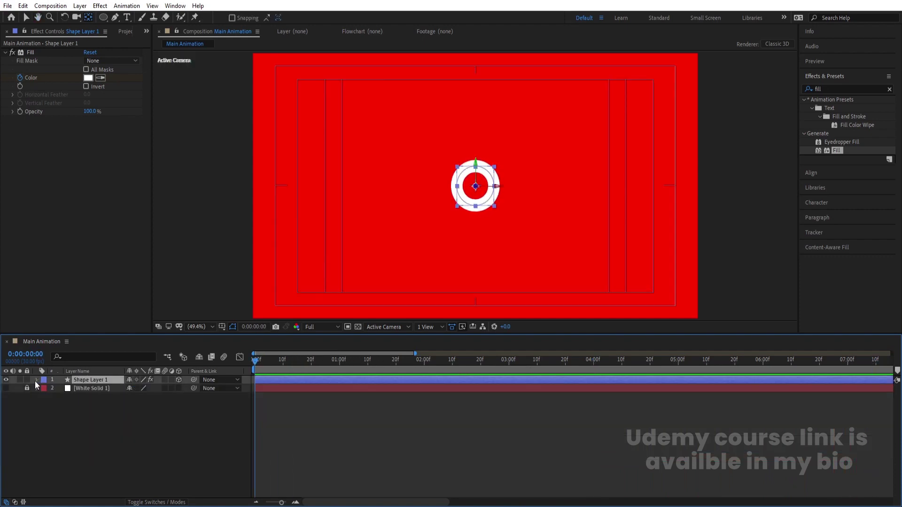
pyautogui.click(36, 381)
pyautogui.click(46, 397)
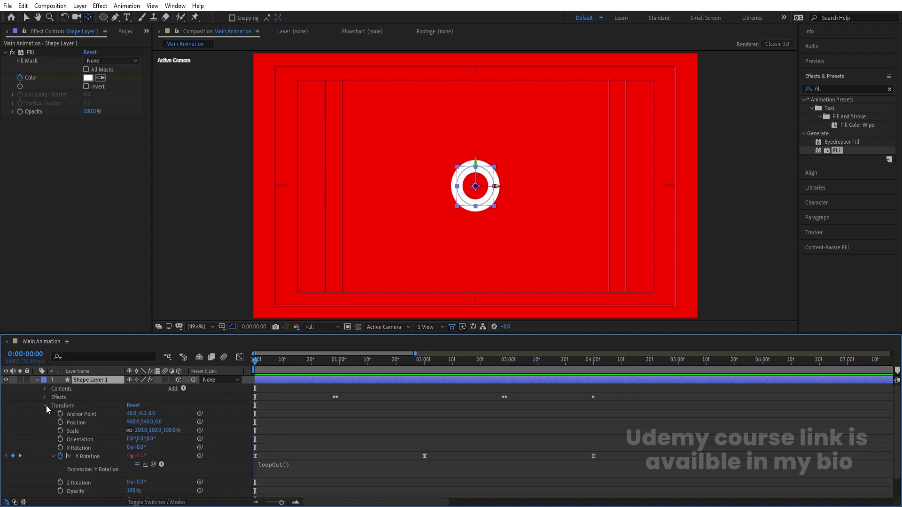
pyautogui.click(45, 405)
pyautogui.press('Num_Lock')
pyautogui.press('-')
pyautogui.click(45, 389)
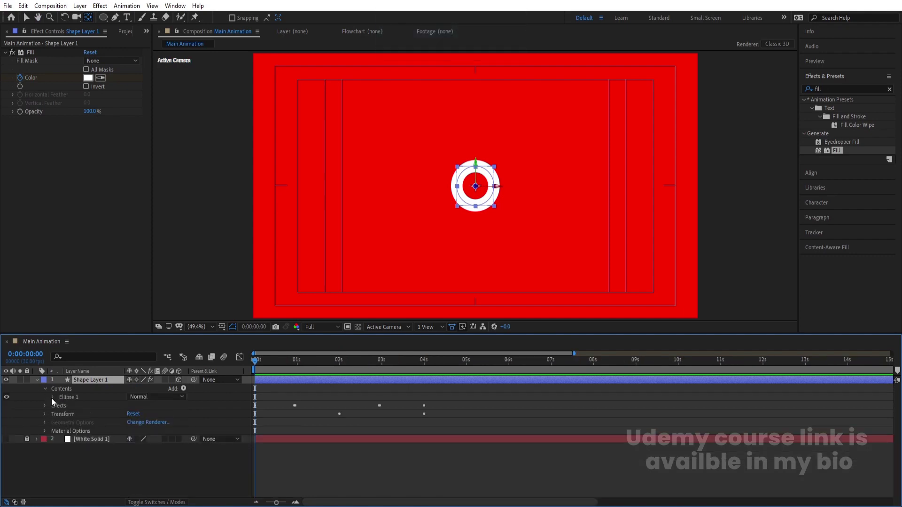
pyautogui.click(53, 398)
pyautogui.click(61, 405)
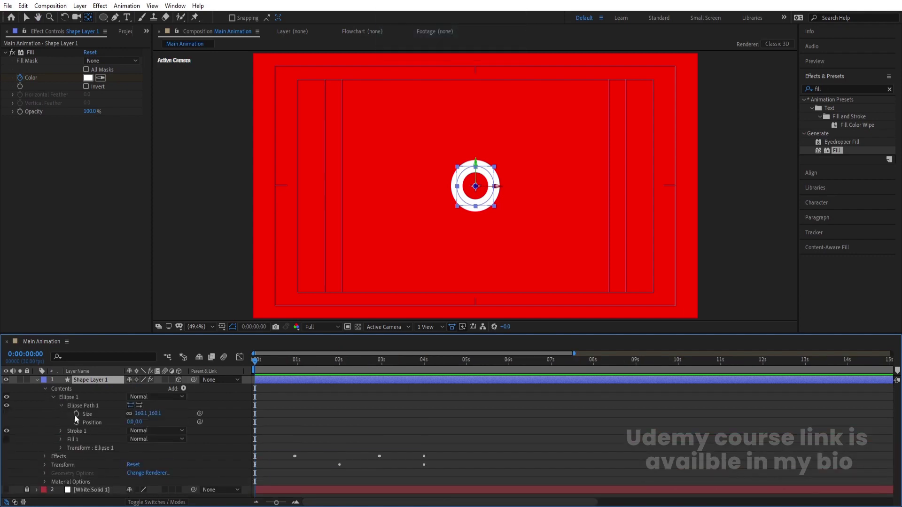
pyautogui.click(75, 415)
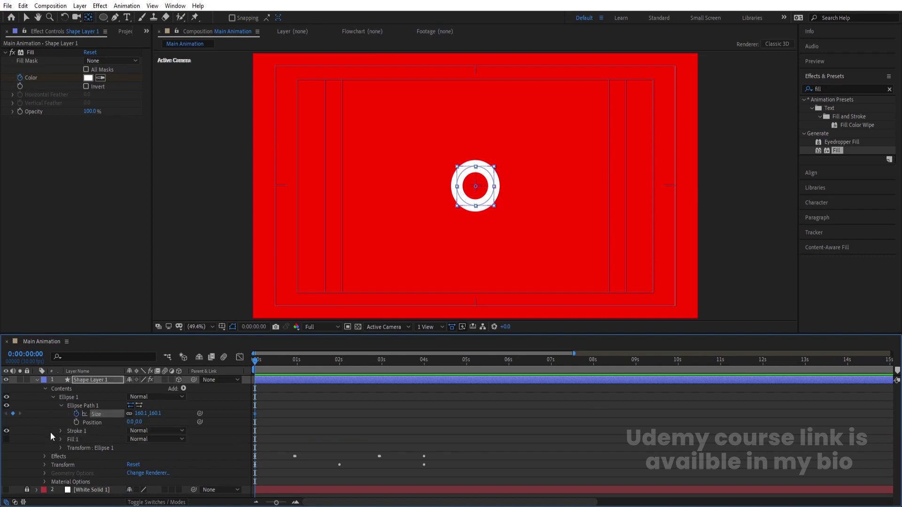
pyautogui.press('u')
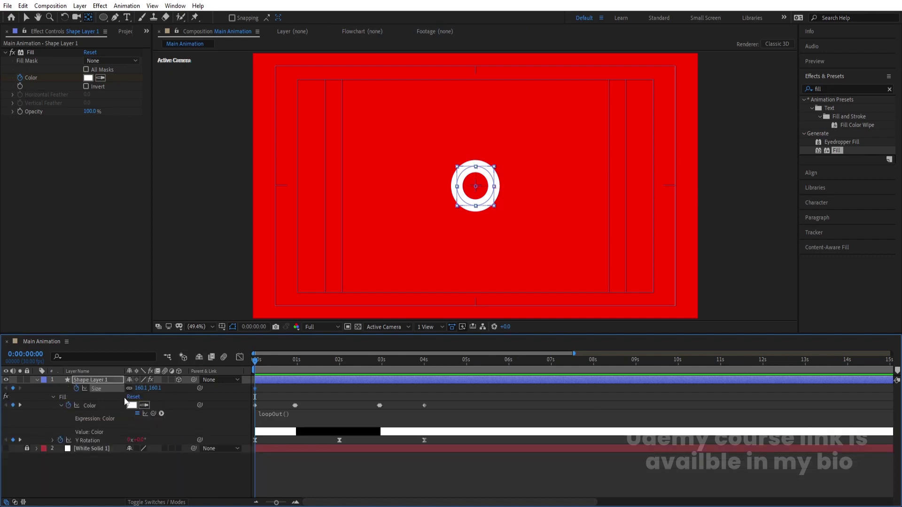
# - Duplicate Shape Layer 1 six times
pyautogui.click(90, 379)
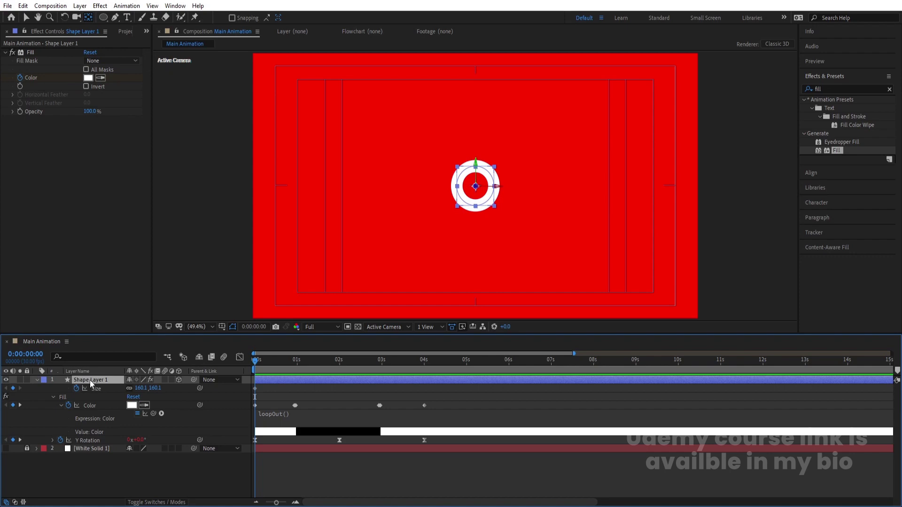
pyautogui.hotkey('ctrl', 'd')
pyautogui.hotkey('ctrl', 'd')
pyautogui.hotkey('ctrl', 'd')
pyautogui.hotkey('ctrl', 'd')
pyautogui.hotkey('ctrl', 'd')
pyautogui.hotkey('ctrl', 'd')
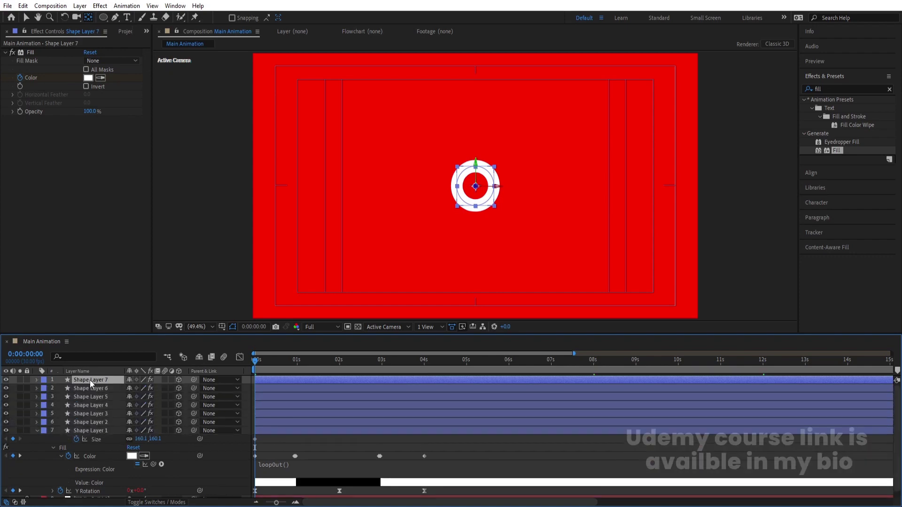
# - Filter the timeline properties of all seven shape layers by "size"
pyautogui.keyDown('shift'); pyautogui.click(89, 429); pyautogui.keyUp('shift')
pyautogui.click(71, 356)
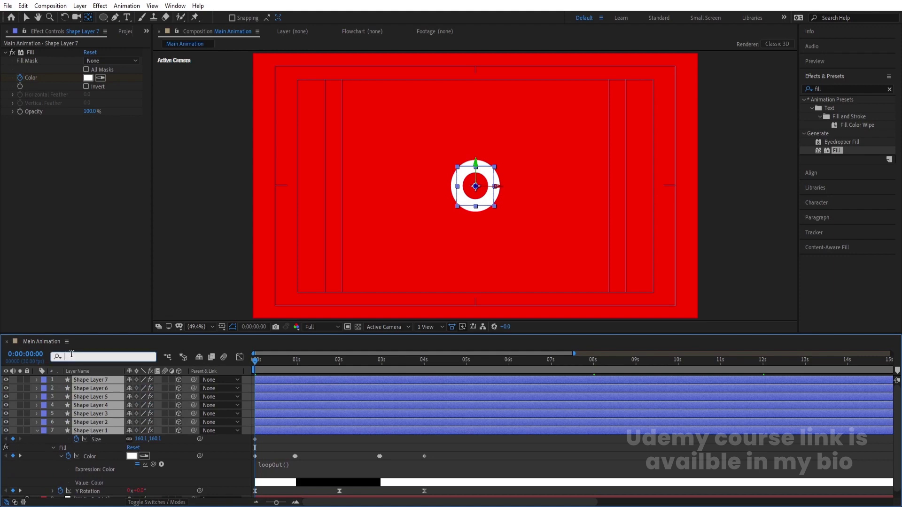
pyautogui.write('size')
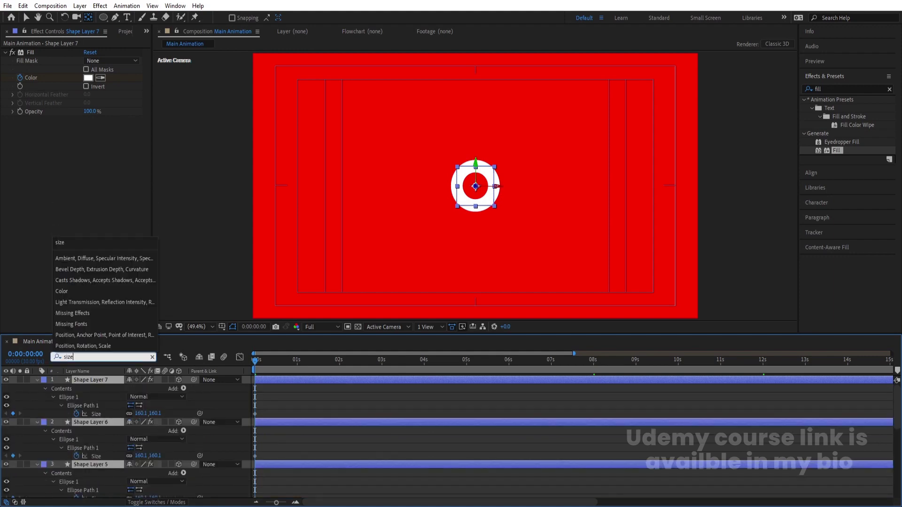
pyautogui.click(289, 399)
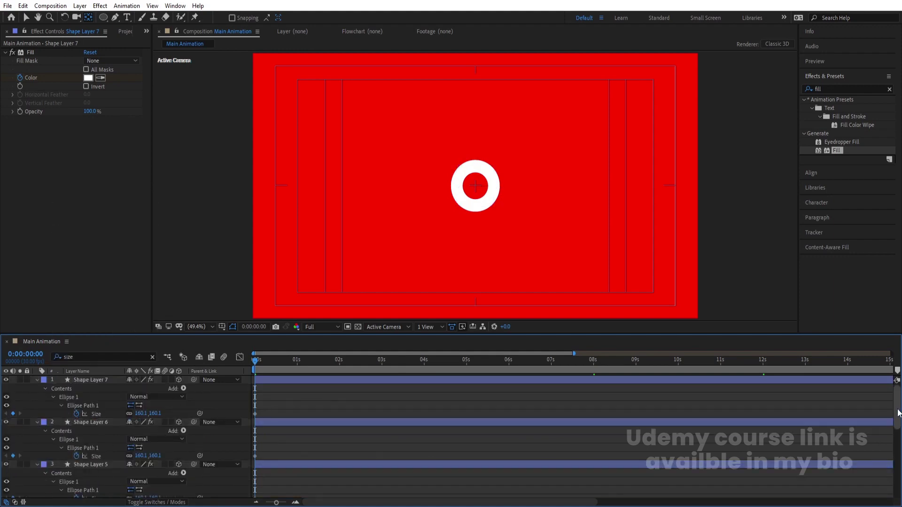
pyautogui.moveTo(897, 413); pyautogui.dragTo(899, 484)
pyautogui.click(186, 444)
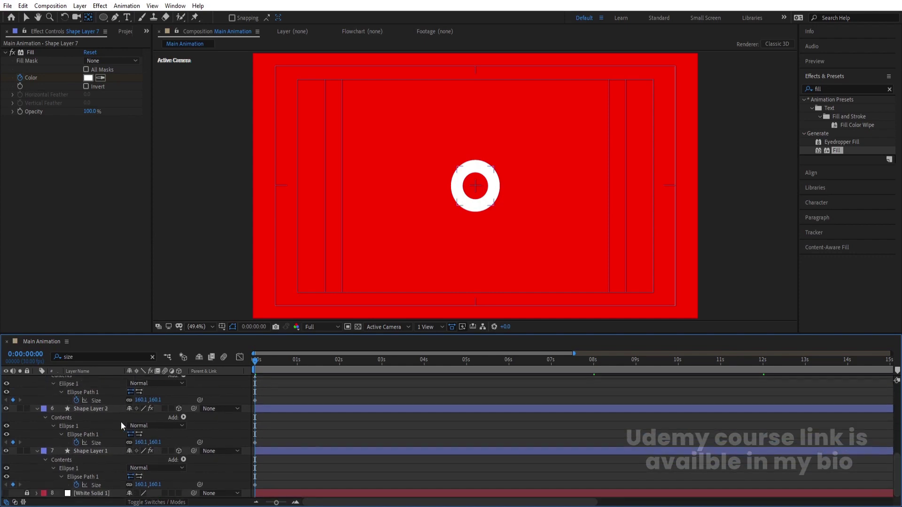
# - Set Shape Layer 2's ellipse Size to 283.1 and enlarge Shape Layer 3's ellipse to form the next ring outward with a thin gap
pyautogui.click(89, 408)
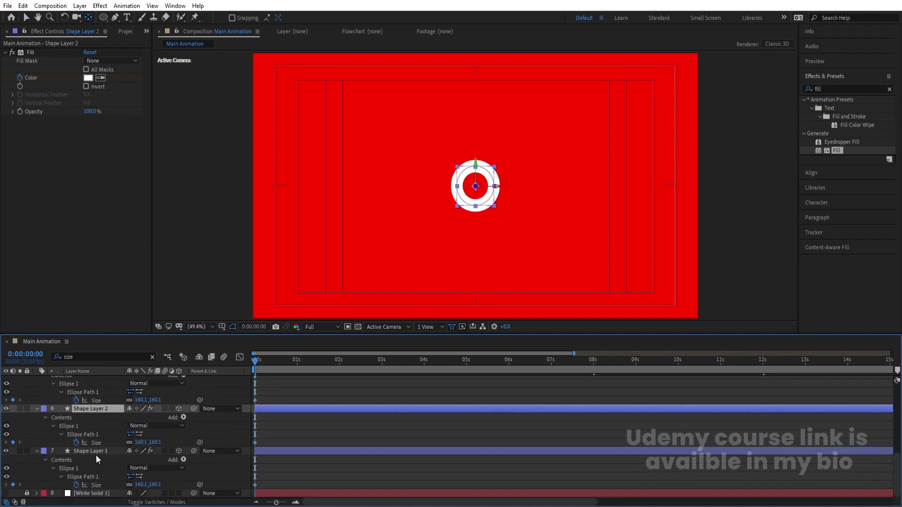
pyautogui.click(93, 452)
pyautogui.click(98, 410)
pyautogui.moveTo(144, 444); pyautogui.dragTo(182, 419)
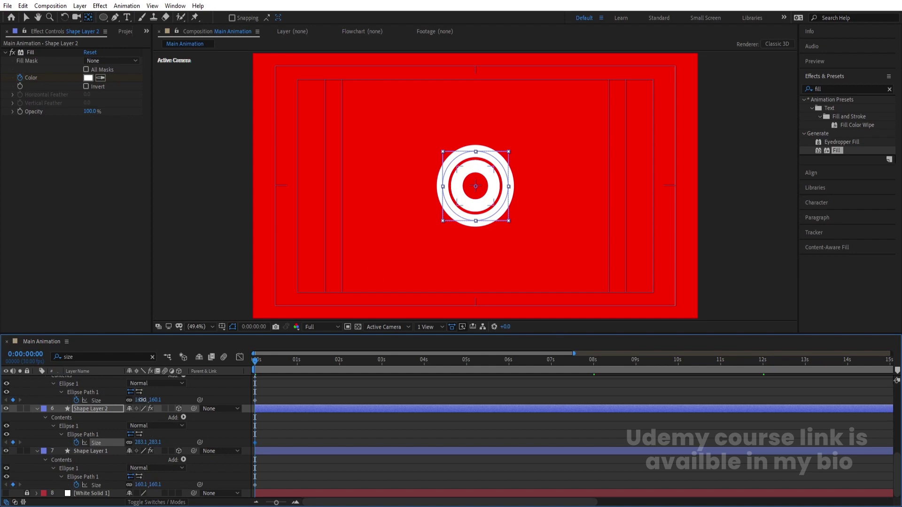
pyautogui.moveTo(142, 400); pyautogui.dragTo(231, 371)
# - Set the ellipse Size of Shape Layer 4 to 537.1 and of Shape Layer 5 to 670.1
pyautogui.moveTo(896, 470); pyautogui.dragTo(895, 432)
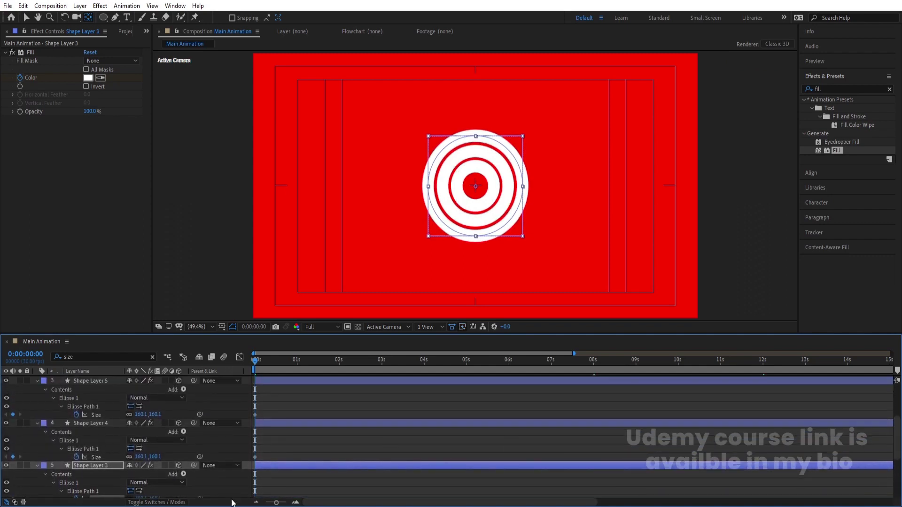
pyautogui.moveTo(143, 457); pyautogui.dragTo(281, 413)
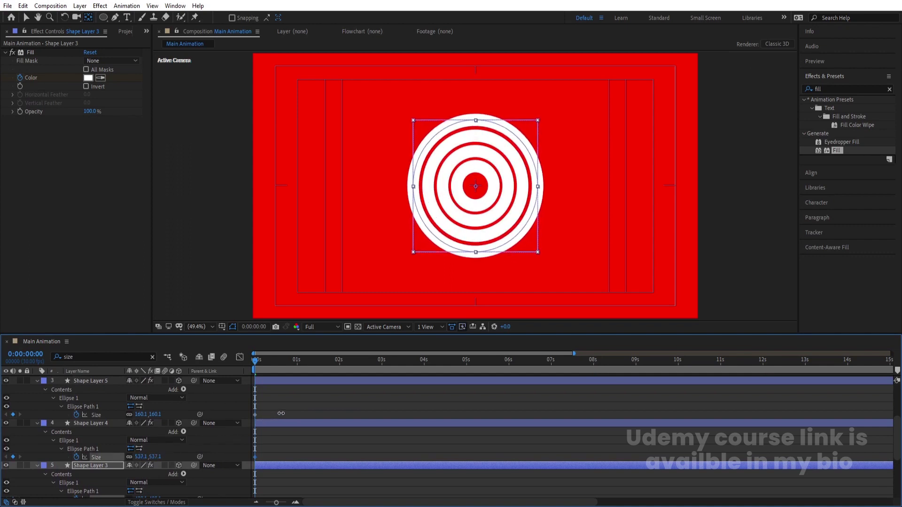
pyautogui.click(282, 423)
pyautogui.scroll(4, 893, 442)
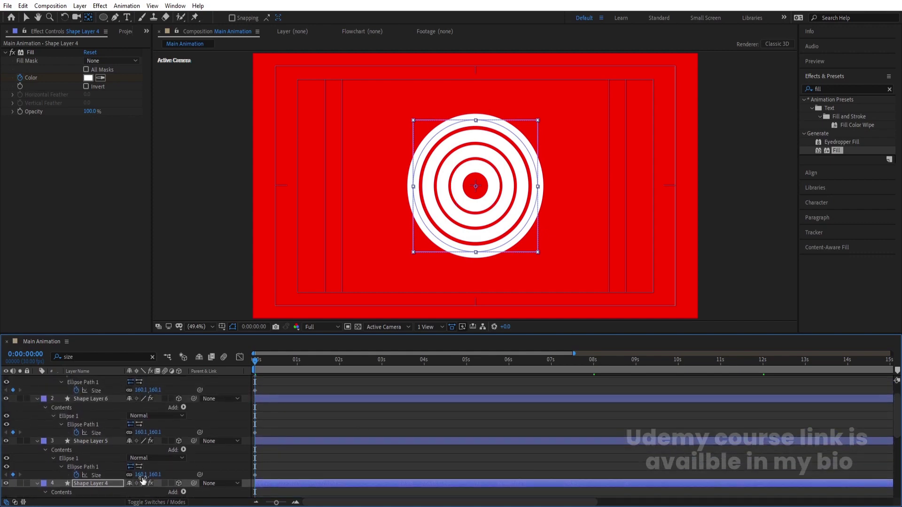
pyautogui.moveTo(143, 473); pyautogui.dragTo(306, 396)
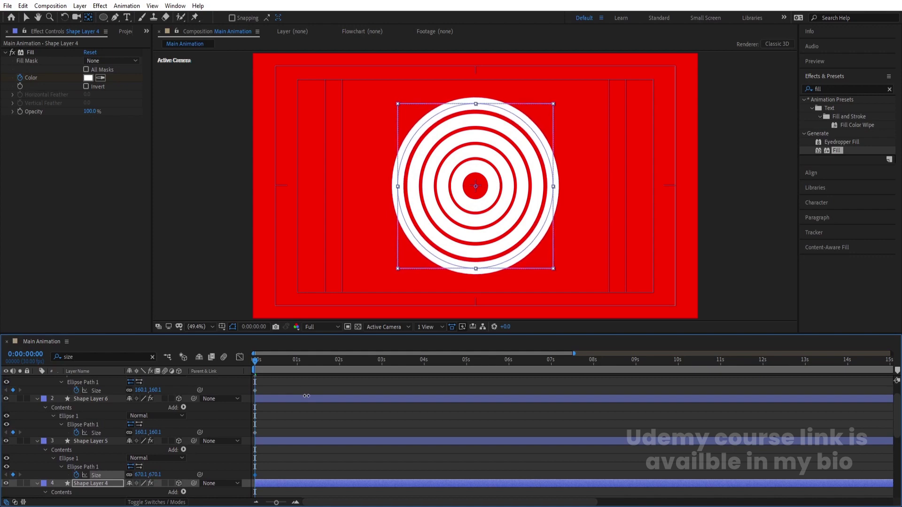
# - Set the ellipse Size of Shape Layer 6 to 803.1 and of Shape Layer 7 to 933.1
pyautogui.hotkey('ctrl', 'Up')
pyautogui.moveTo(140, 433); pyautogui.dragTo(364, 354)
pyautogui.moveTo(141, 393); pyautogui.dragTo(439, 323)
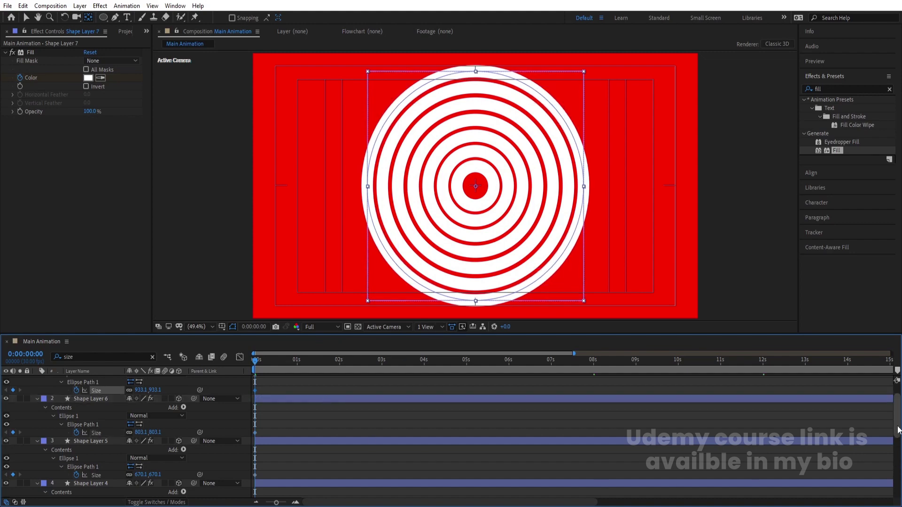
pyautogui.moveTo(897, 429); pyautogui.dragTo(900, 400)
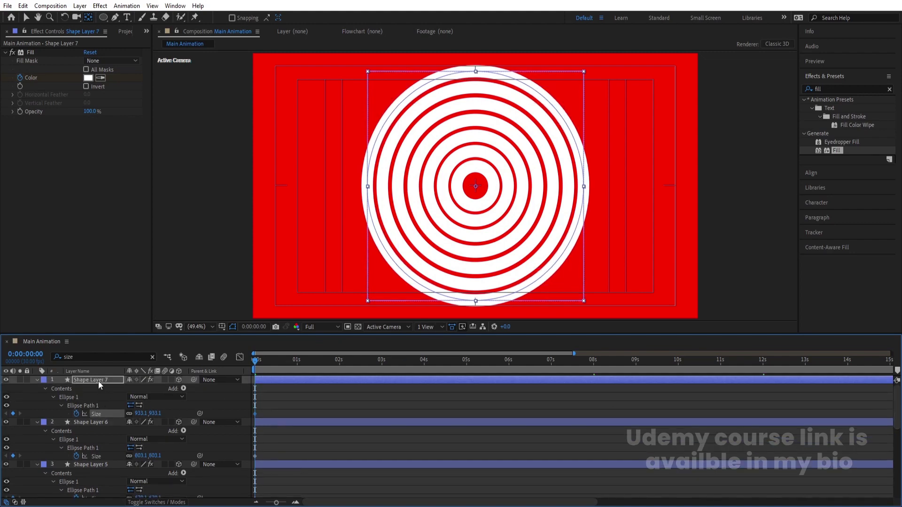
pyautogui.click(307, 402)
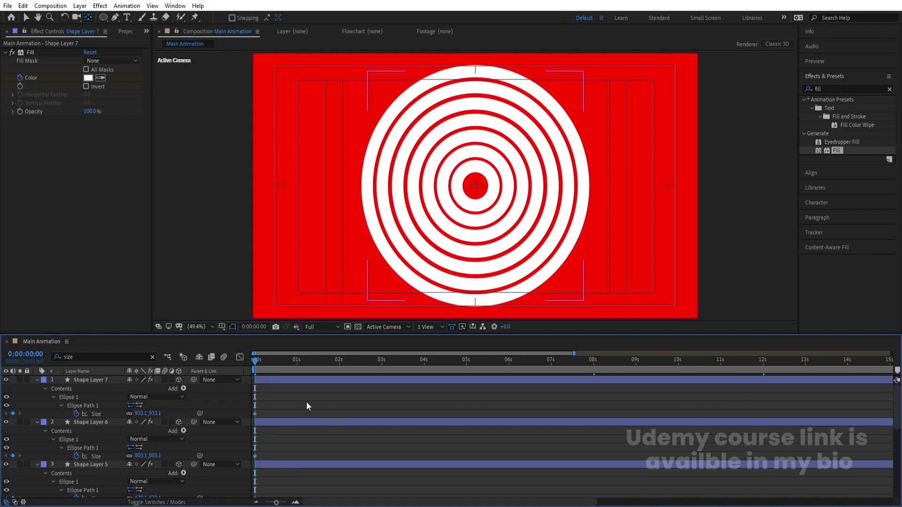
# - Clear the timeline's "size" filter and preview the concentric rings' animation at Quarter resolution
pyautogui.press('BackSpace')
pyautogui.press('BackSpace')
pyautogui.press('BackSpace')
pyautogui.press('BackSpace')
pyautogui.press('space')
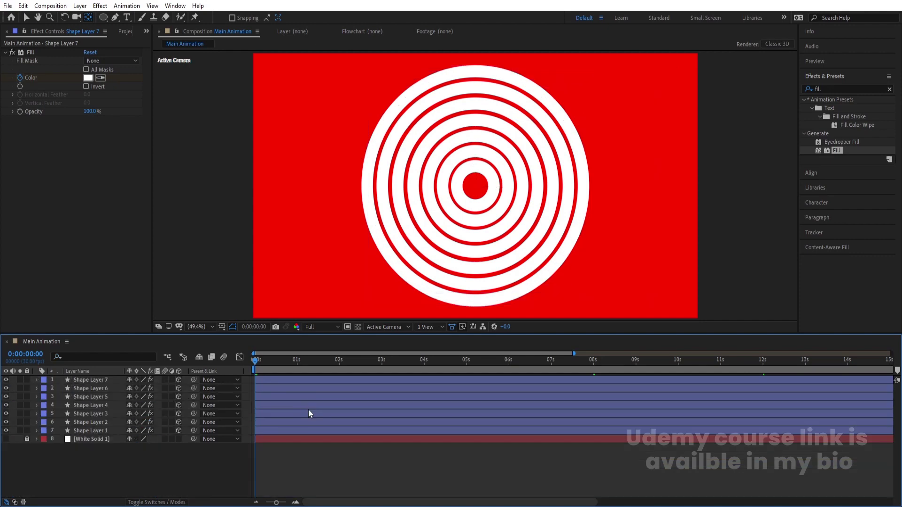
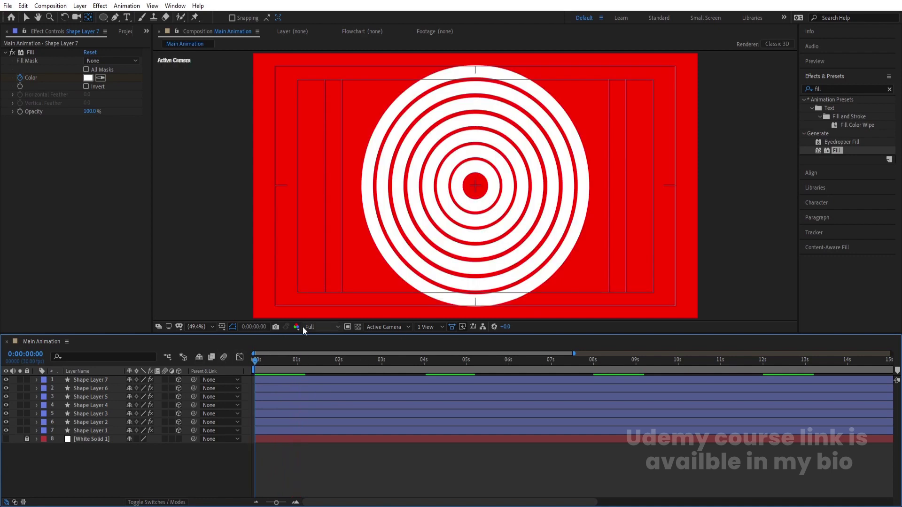
pyautogui.click(315, 383)
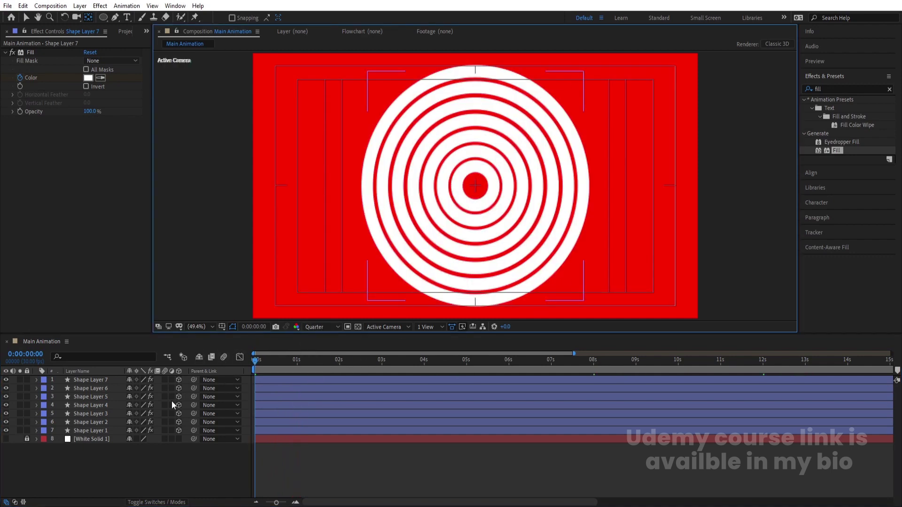
pyautogui.press('space')
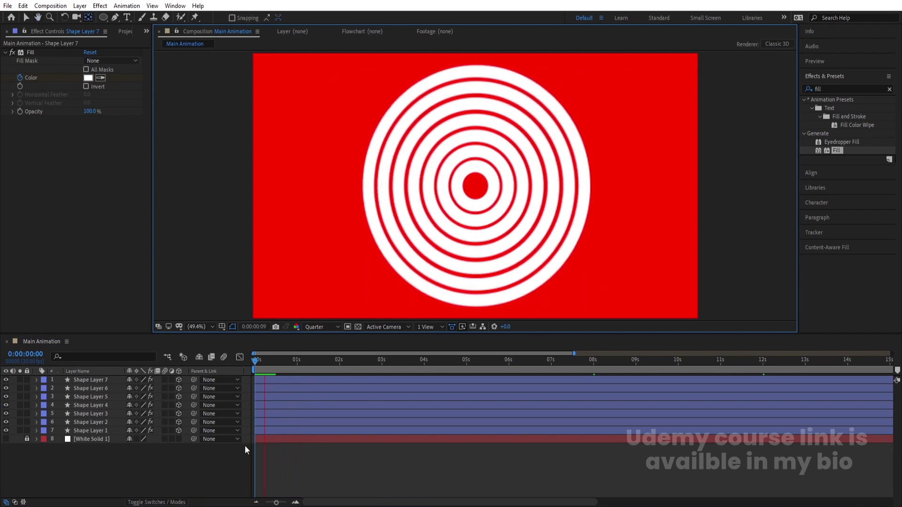
# - Shift Shape Layer 2 to start at 0:00:00:05 and Shape Layer 3 to start at 0:00:00:10
pyautogui.click(286, 363)
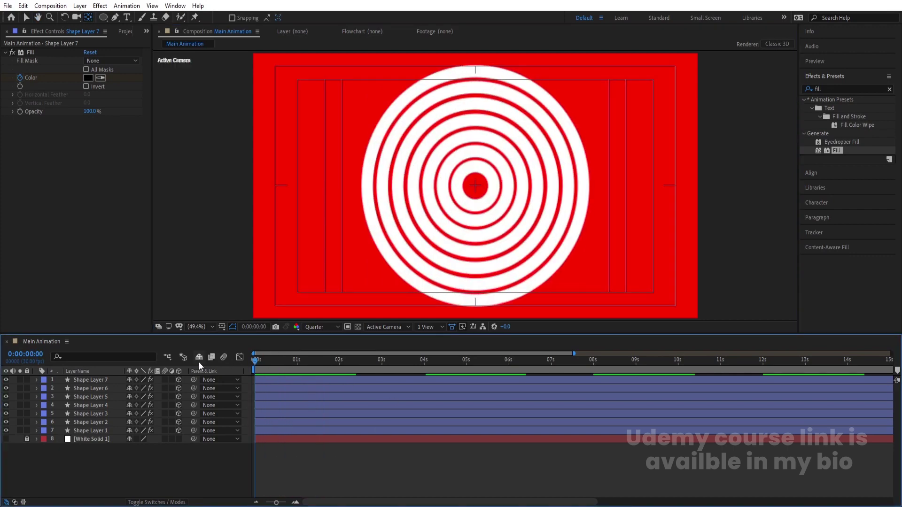
pyautogui.press('=')
pyautogui.press('=')
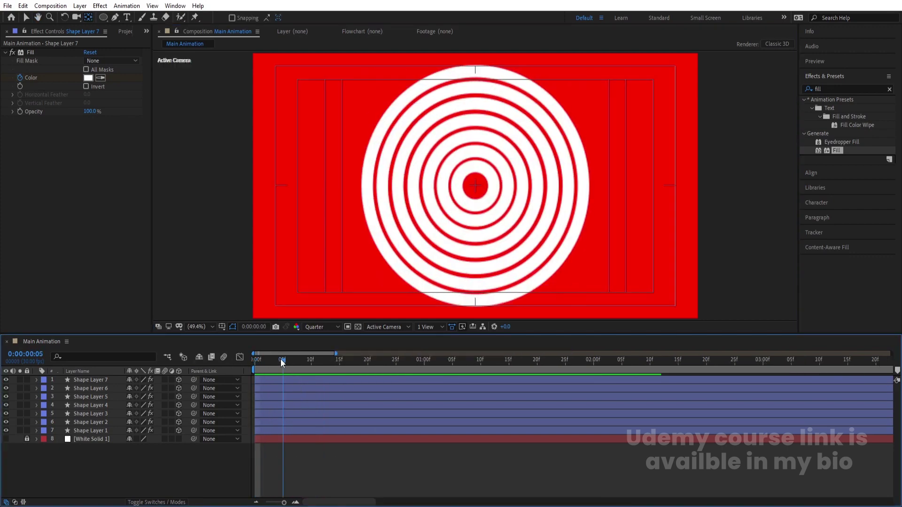
pyautogui.click(281, 425)
pyautogui.moveTo(281, 425); pyautogui.dragTo(363, 414)
pyautogui.click(310, 364)
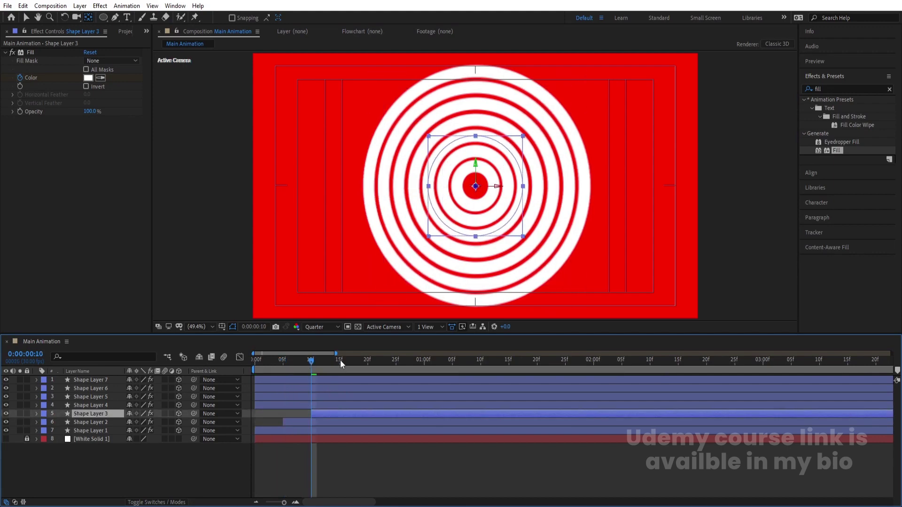
# - Shift Shape Layer 4 to start at 0:00:00:15 and Shape Layer 5 to start at 0:00:00:20
pyautogui.click(339, 360)
pyautogui.click(340, 404)
pyautogui.press('[')
pyautogui.click(367, 360)
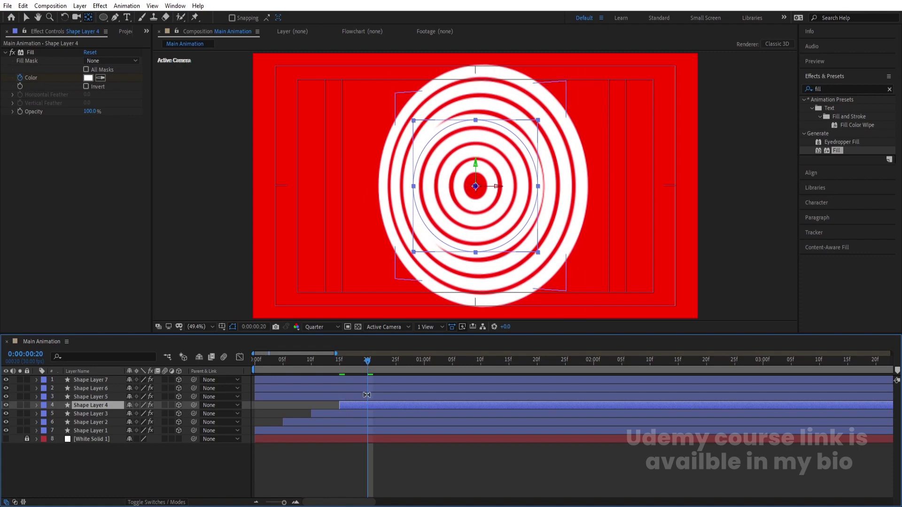
pyautogui.click(367, 396)
pyautogui.press('[')
# - Shift Shape Layer 6 to start at 0:00:00:25 and Shape Layer 7 to start at 0:00:01:00
pyautogui.click(396, 360)
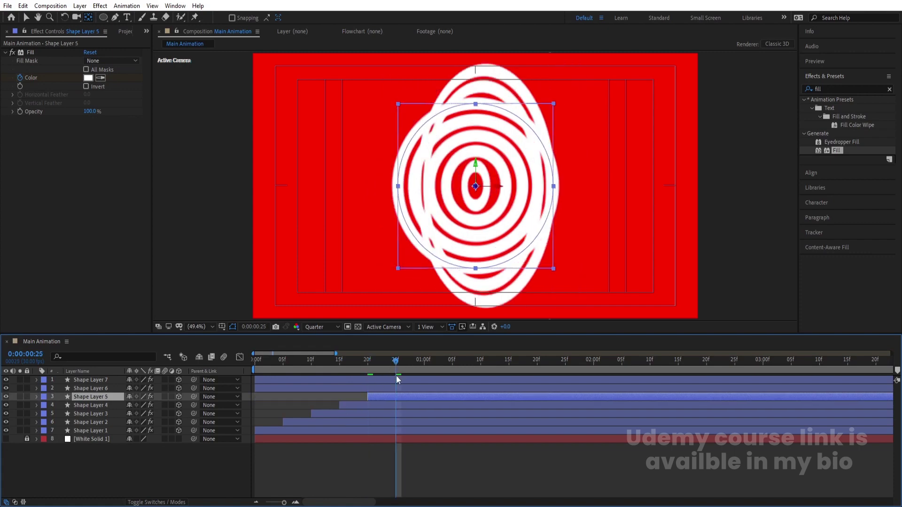
pyautogui.click(395, 388)
pyautogui.press('[')
pyautogui.click(423, 359)
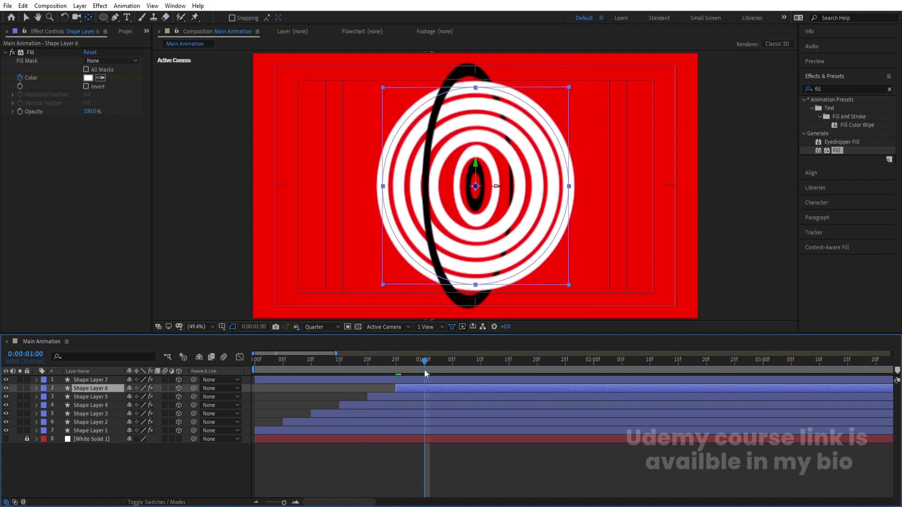
pyautogui.click(424, 380)
pyautogui.press('[')
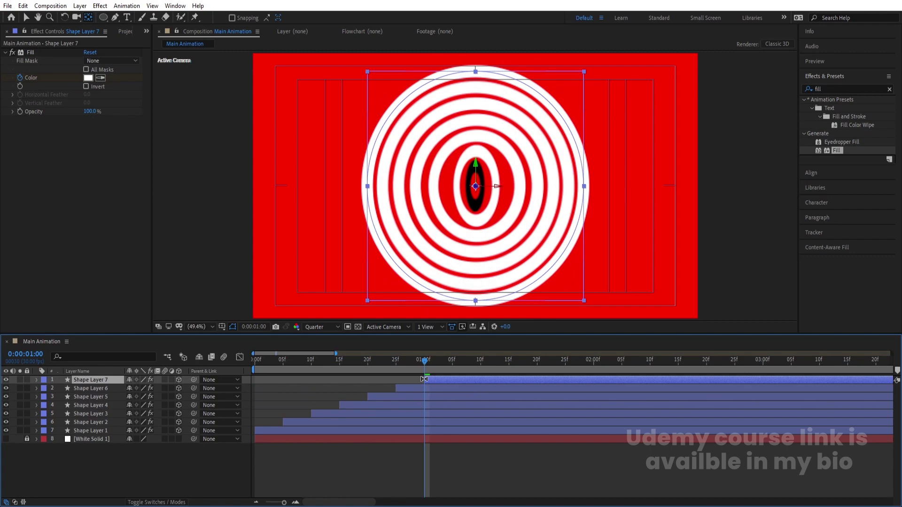
# - Reveal Shape Layer 1's keyframes and examine its loop point at 0:00:04:00
pyautogui.click(78, 434)
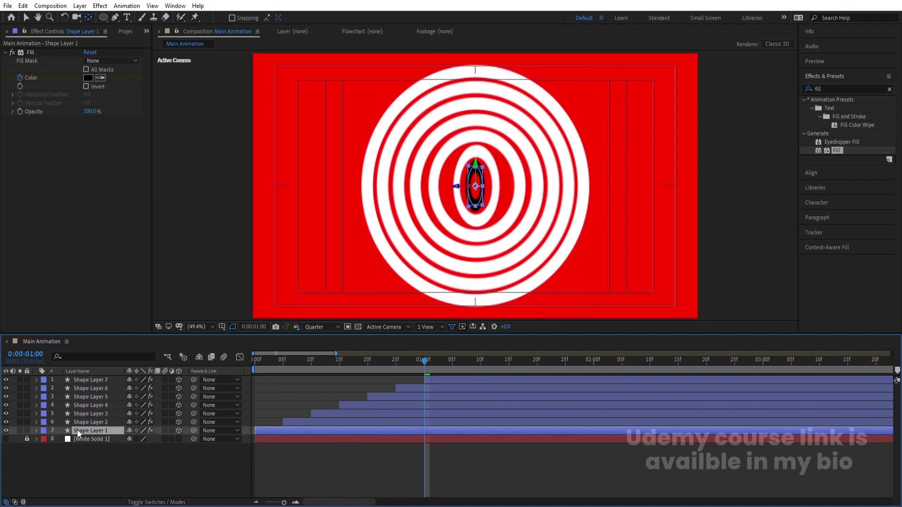
pyautogui.press('u')
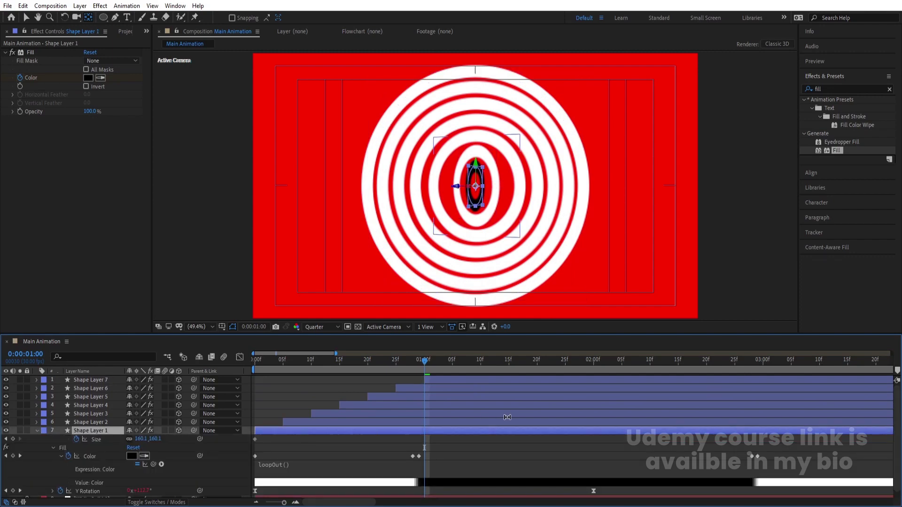
pyautogui.press('-')
pyautogui.click(645, 362)
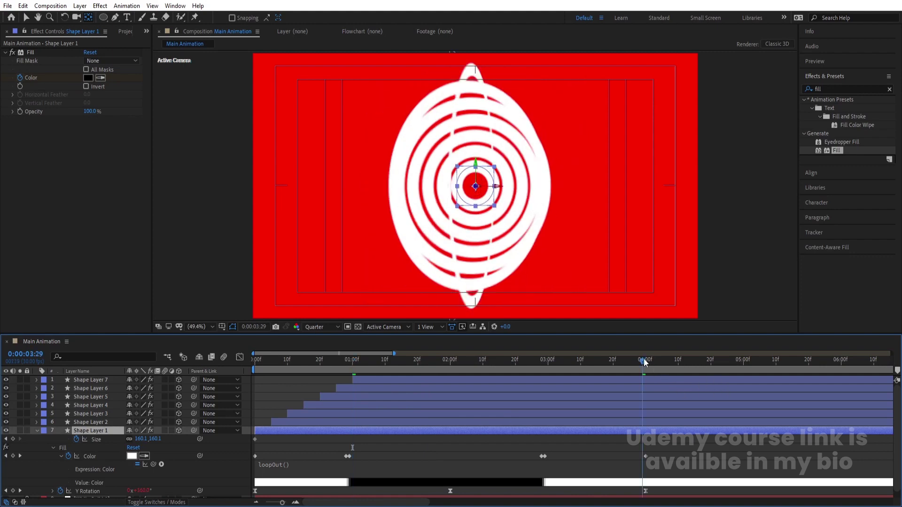
pyautogui.click(646, 361)
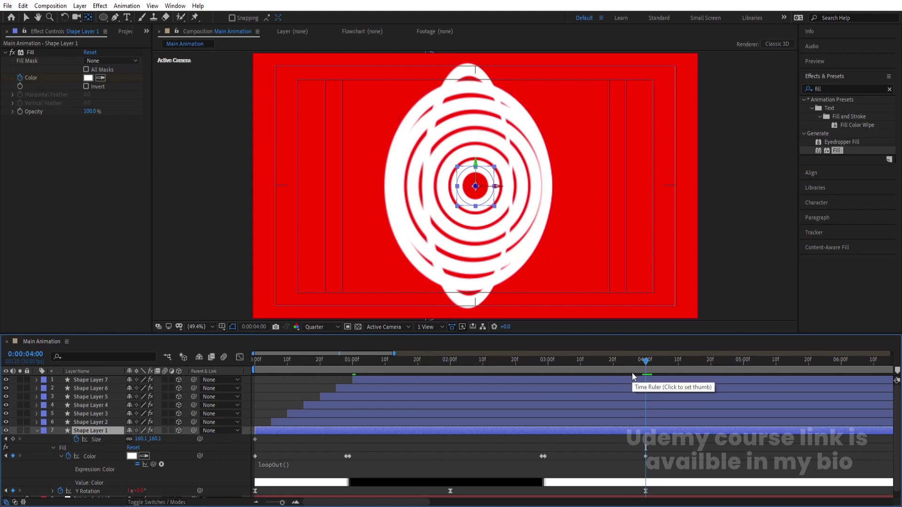
# - Shift all seven shape layers earlier together so Shape Layer 7 starts at 0:00:00:00, and preview the animation from the beginning
pyautogui.click(353, 360)
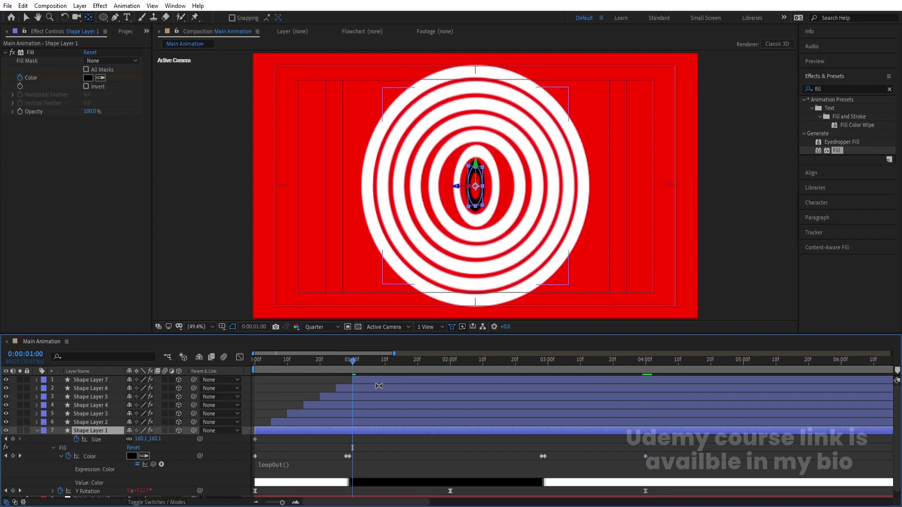
pyautogui.click(377, 381)
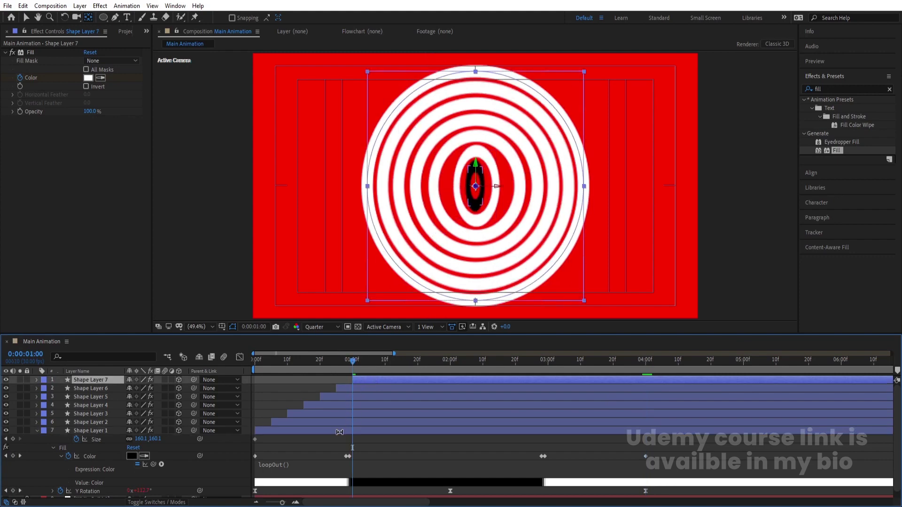
pyautogui.keyDown('shift'); pyautogui.click(338, 432); pyautogui.keyUp('shift')
pyautogui.press('v')
pyautogui.moveTo(368, 382); pyautogui.dragTo(269, 381)
pyautogui.press('Home')
pyautogui.press('space')
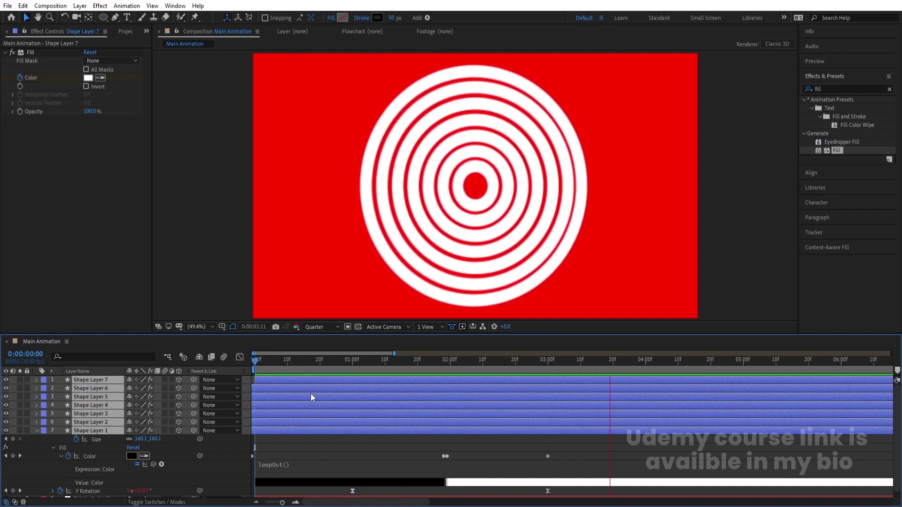
# - Collapse the layer properties and pre-compose all seven shape layers into a composition named "Animation"
pyautogui.click(305, 441)
pyautogui.press('u')
pyautogui.press('u')
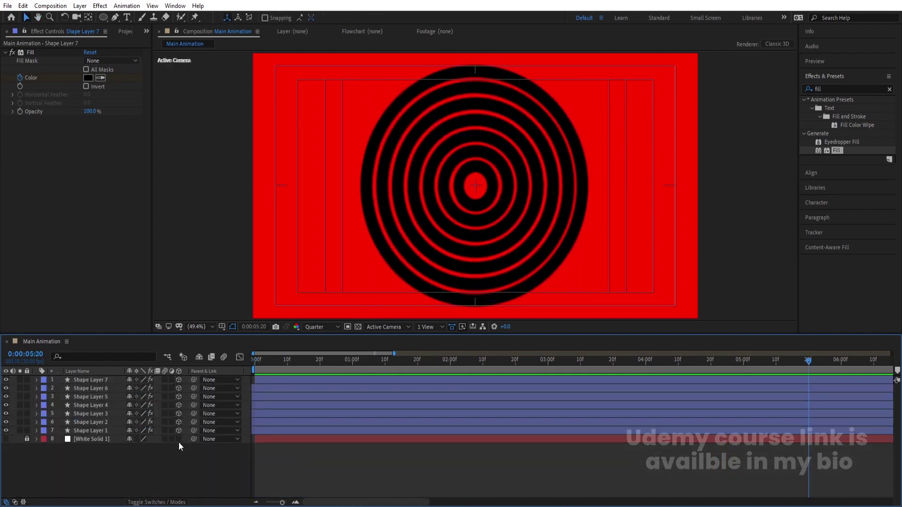
pyautogui.click(71, 431)
pyautogui.keyDown('shift'); pyautogui.click(80, 379); pyautogui.keyUp('shift')
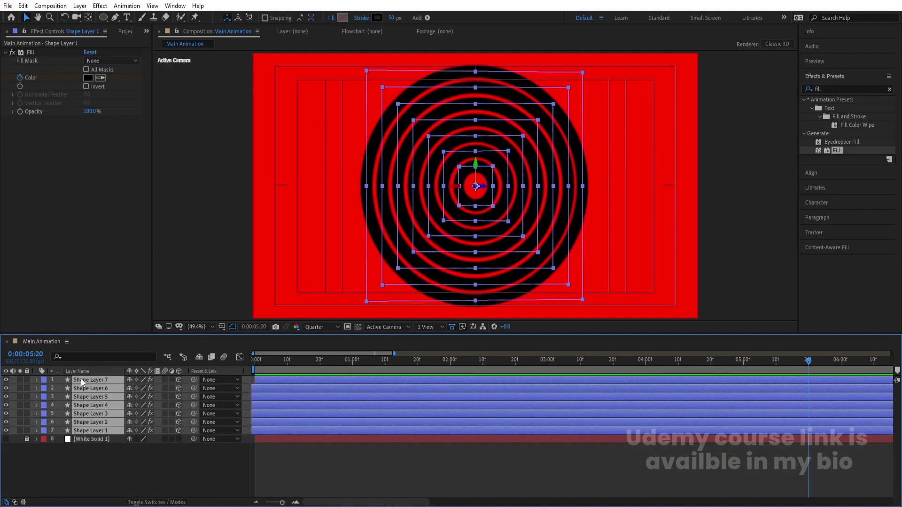
pyautogui.hotkey('ctrl', 'shift', 'c')
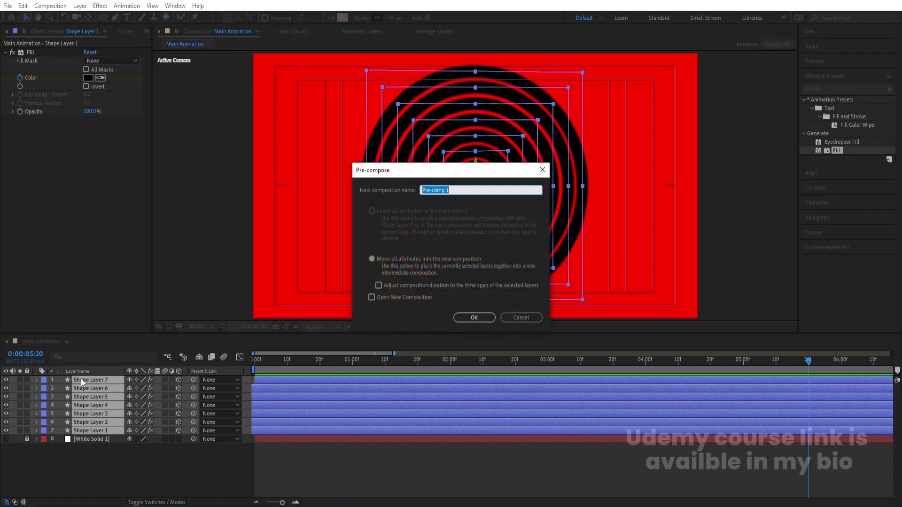
pyautogui.write('Animation')
pyautogui.press('Return')
# - Set the end of the work area to 0:00:08:00
pyautogui.press('-')
pyautogui.press('-')
pyautogui.press('-')
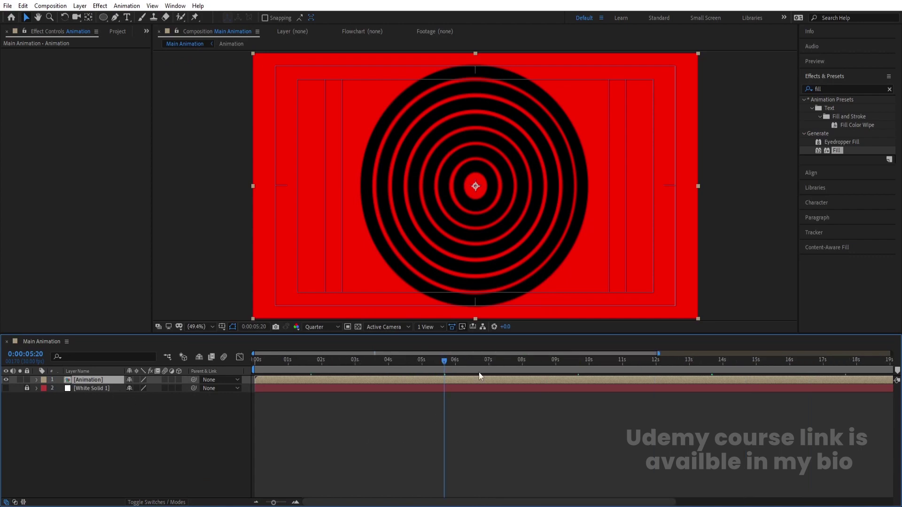
pyautogui.click(523, 361)
pyautogui.press('=')
pyautogui.press('=')
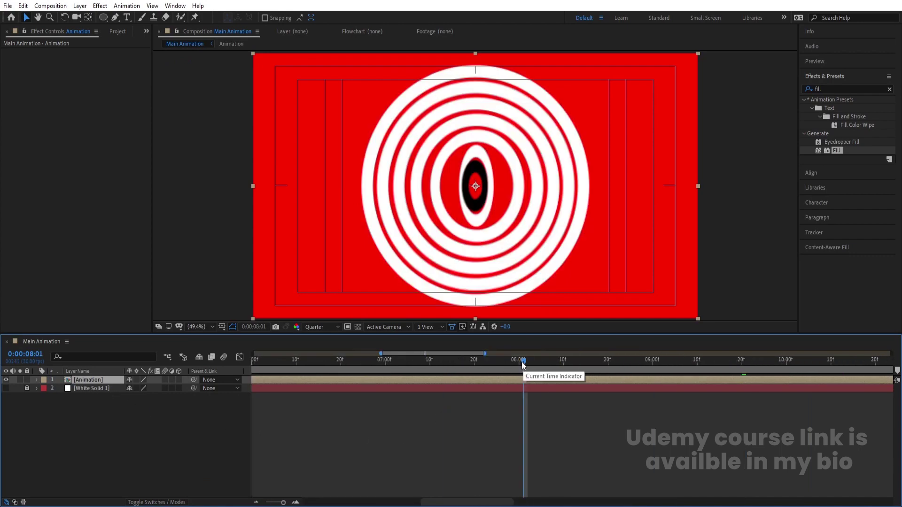
pyautogui.moveTo(523, 362); pyautogui.dragTo(519, 362)
pyautogui.press('-')
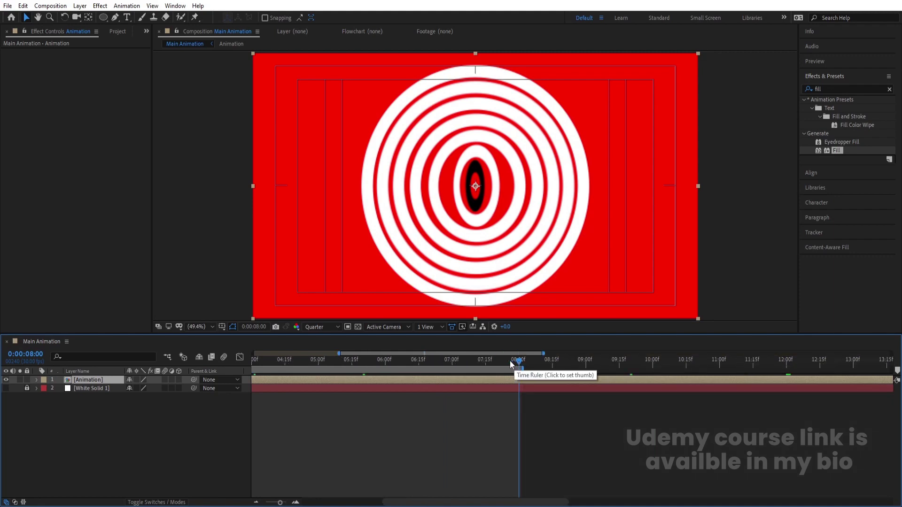
# - Preview the loop across the shortened work area and return to 0:00:00:00
pyautogui.press('-')
pyautogui.press('-')
pyautogui.click(405, 362)
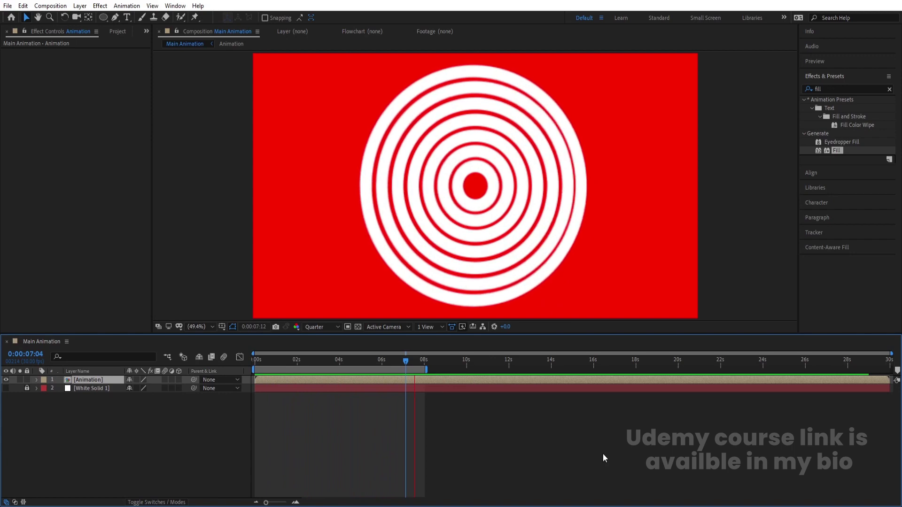
pyautogui.press('space')
pyautogui.press('Home')
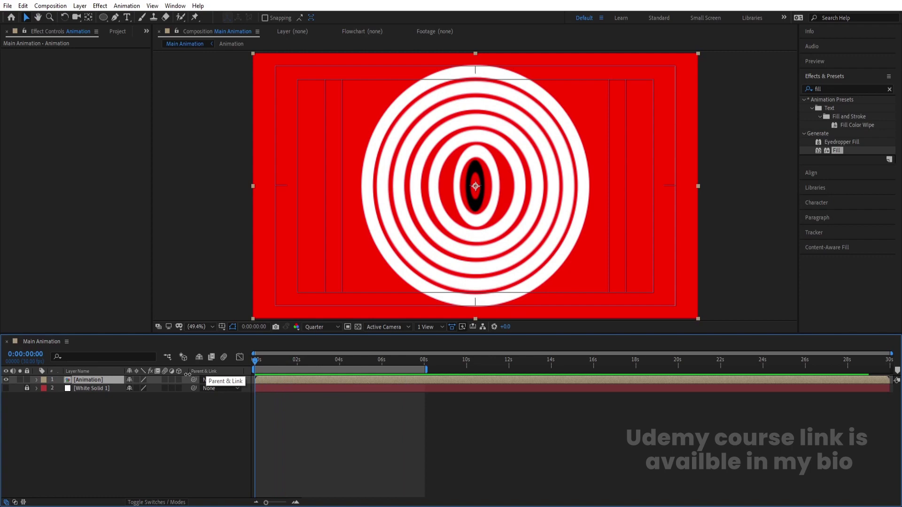
# - Make White Solid 1 visible and apply the Drop Shadow effect to the Animation layer
pyautogui.click(6, 389)
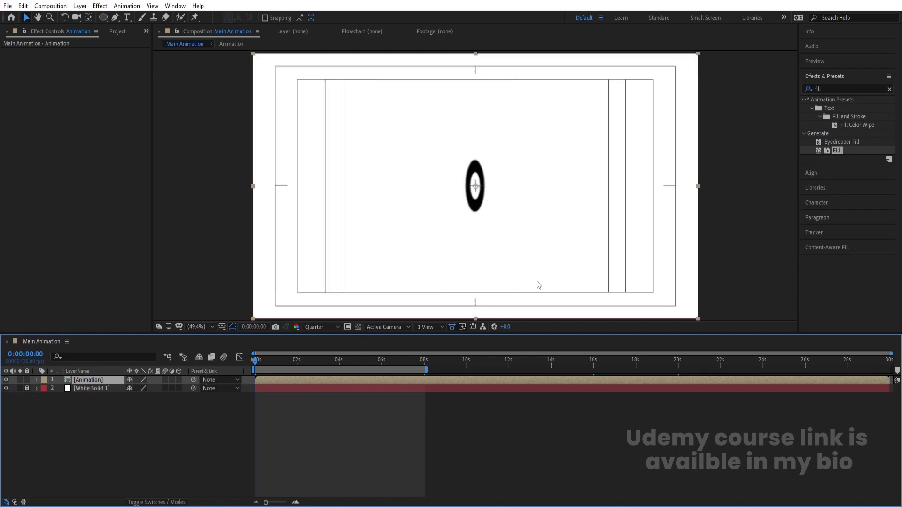
pyautogui.click(829, 88)
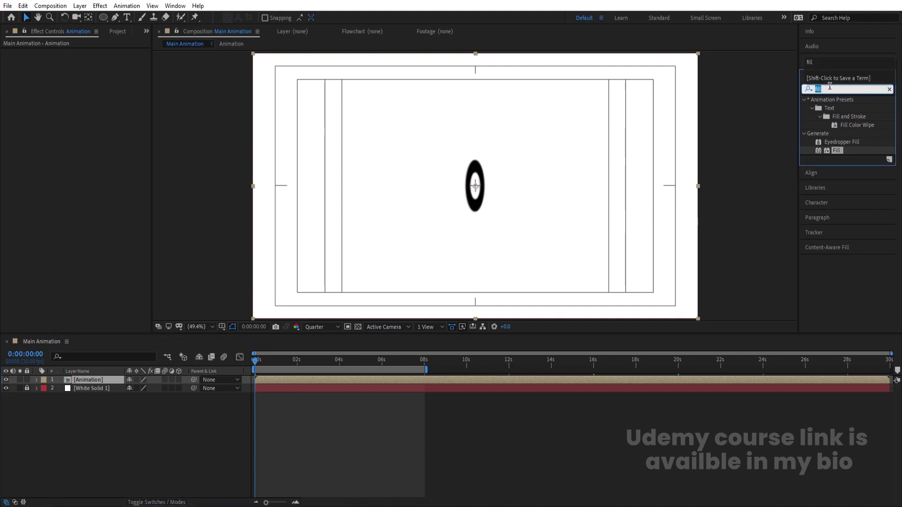
pyautogui.write('drop')
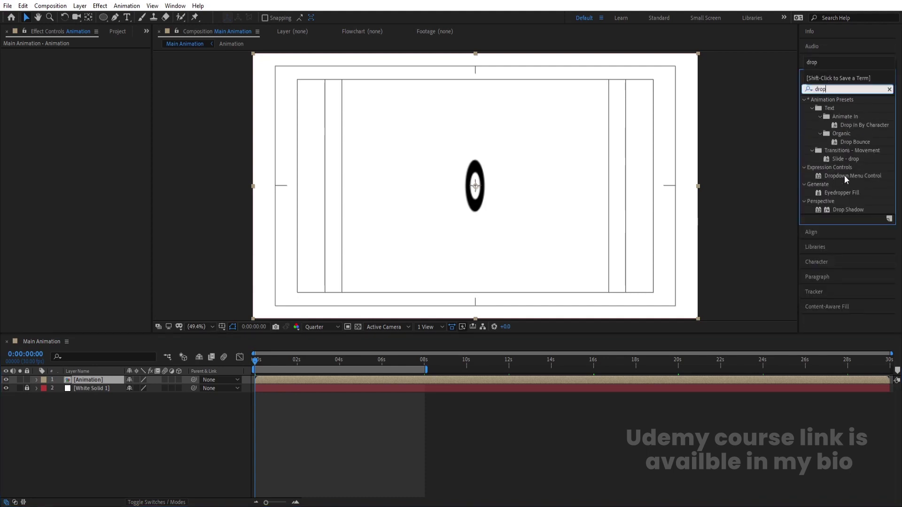
pyautogui.doubleClick(840, 208)
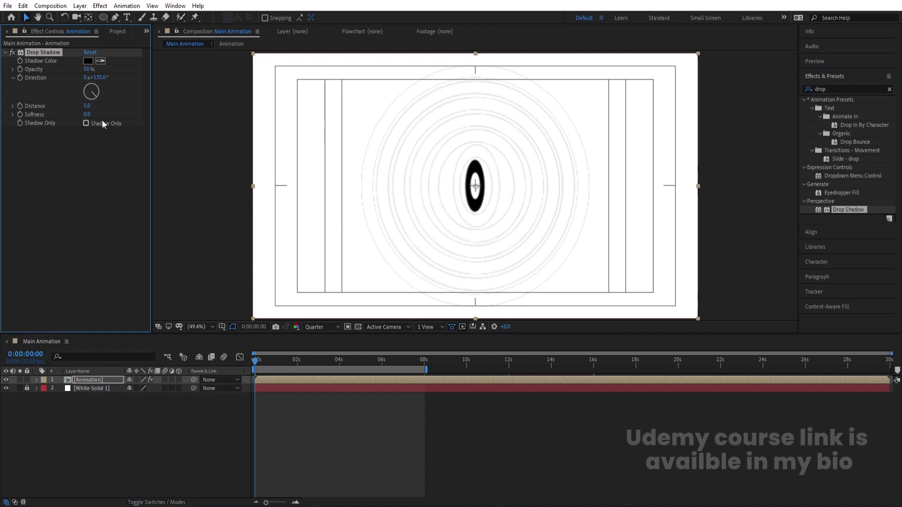
# - Set the Drop Shadow's softness to 200 and opacity to 40%, and preview the result
pyautogui.write('200')
pyautogui.press('Return')
pyautogui.write('40')
pyautogui.press('Return')
pyautogui.press('space')
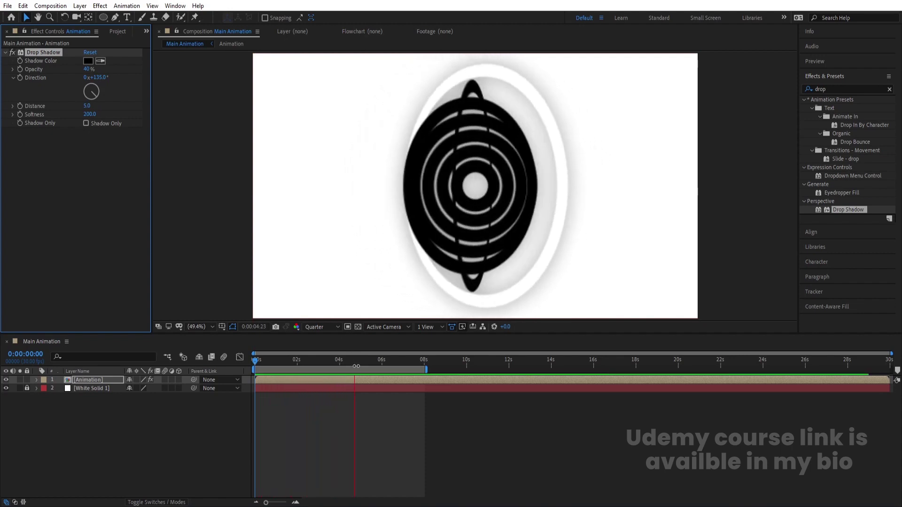
pyautogui.press('space')
pyautogui.click(177, 367)
pyautogui.press('Home')
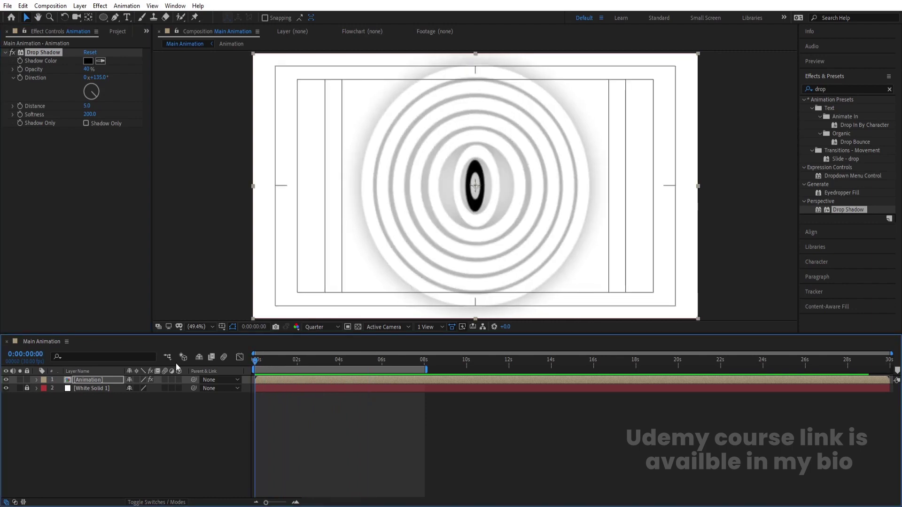
# - Keep the Drop Shadow's color black and set its opacity to 20%
pyautogui.click(73, 380)
pyautogui.click(88, 61)
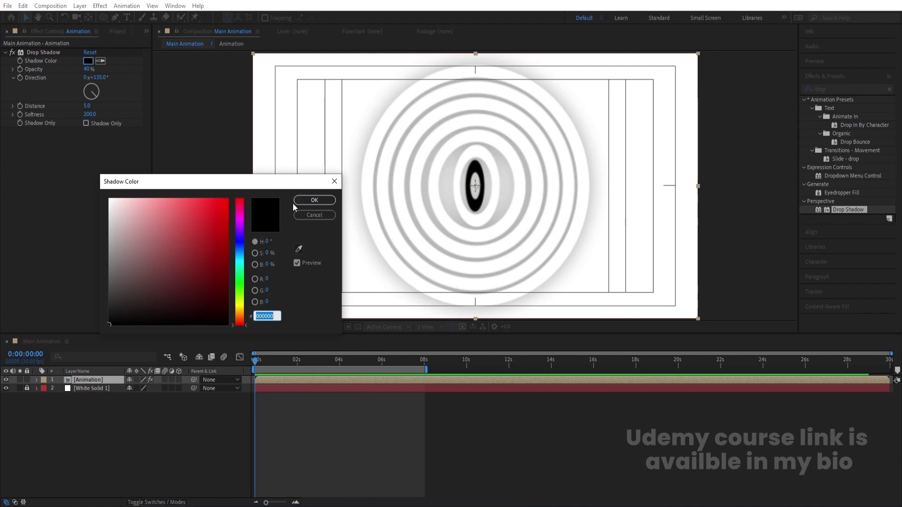
pyautogui.click(314, 200)
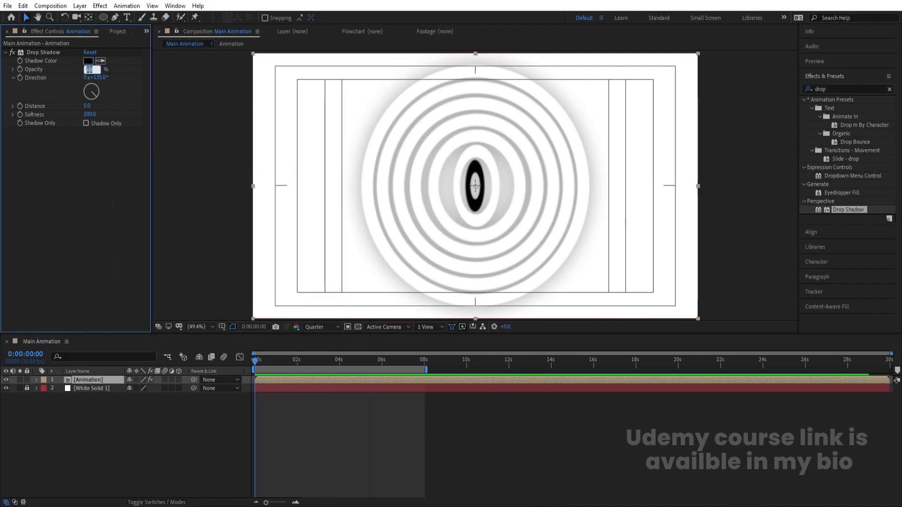
pyautogui.write('20')
pyautogui.press('Return')
# - Switch the preview resolution to Full, check the animation's first frames and return to 0:00:00:00
pyautogui.click(322, 327)
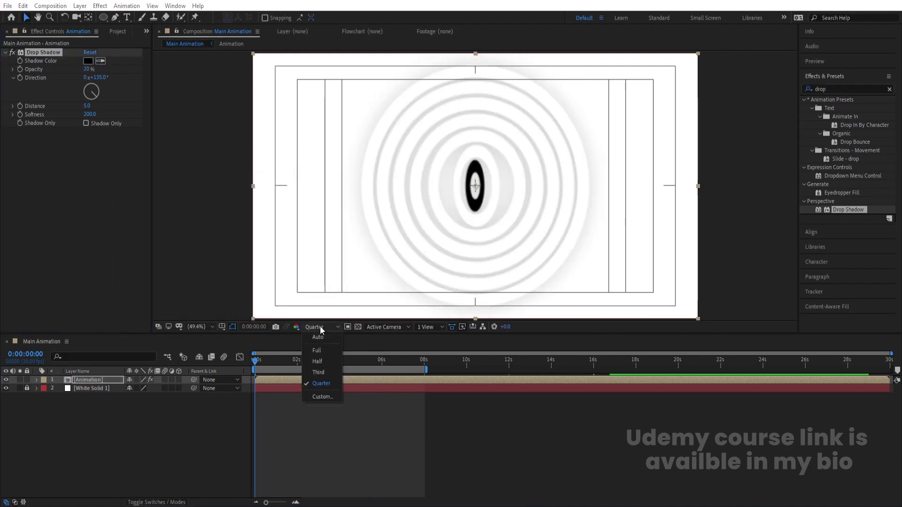
pyautogui.click(320, 348)
pyautogui.press('space')
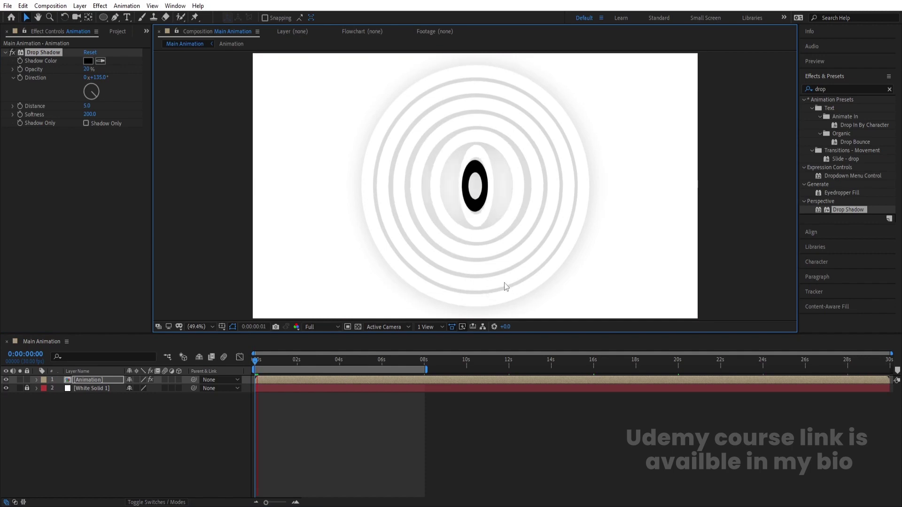
pyautogui.click(262, 359)
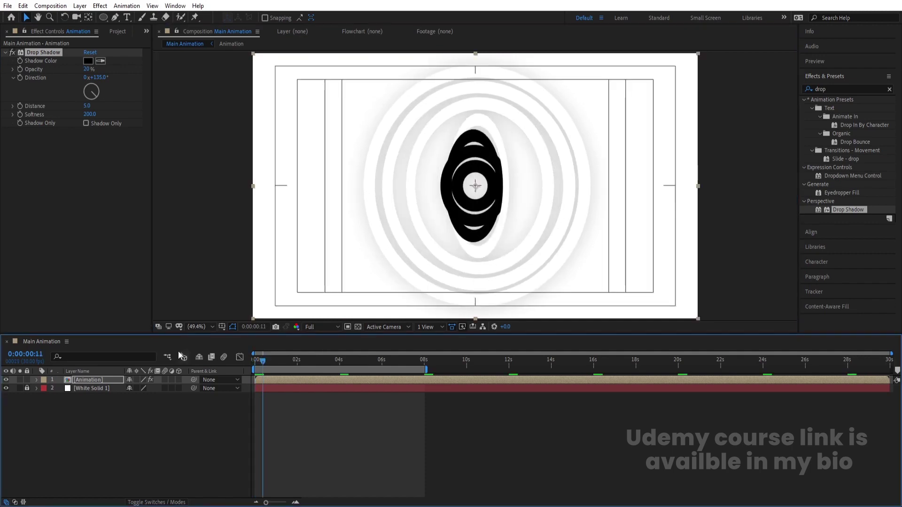
pyautogui.moveTo(266, 363); pyautogui.dragTo(162, 364)
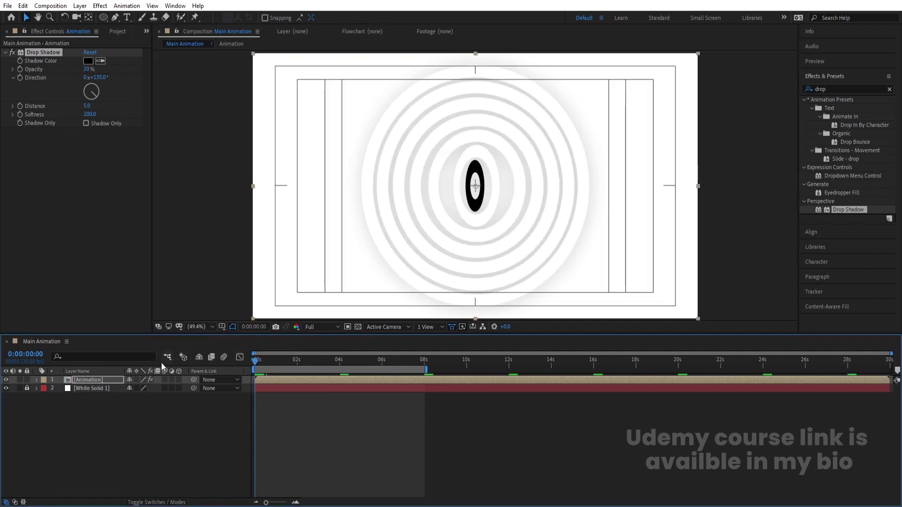
# - Add a Bevel and Emboss layer style to the Animation layer and expand its settings
pyautogui.rightClick(101, 381)
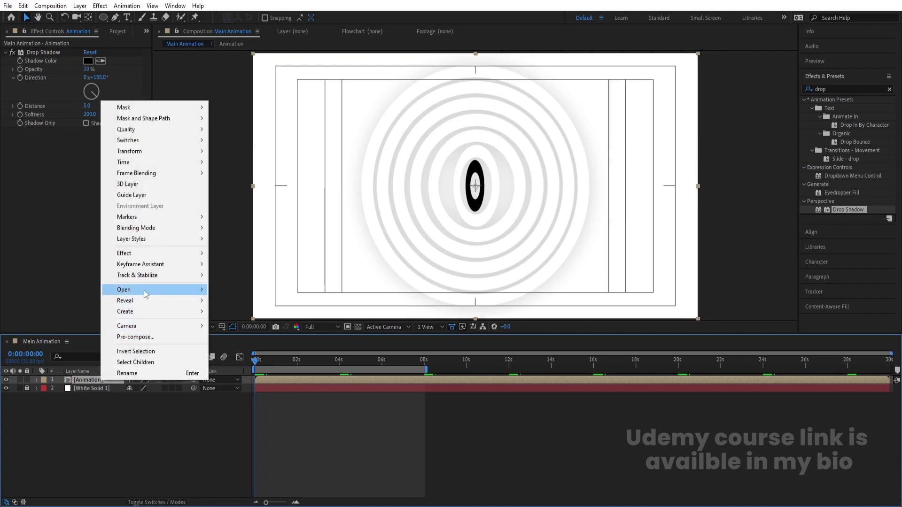
pyautogui.moveTo(136, 240)
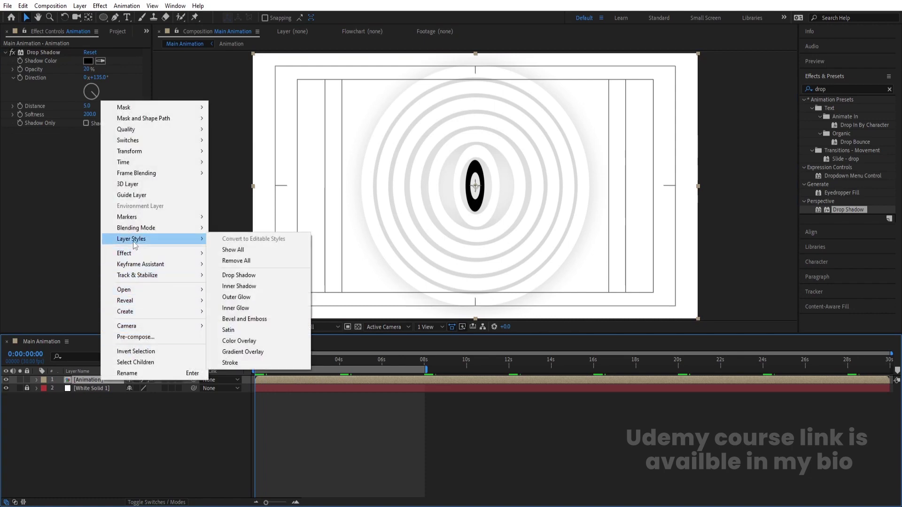
pyautogui.click(263, 320)
pyautogui.click(52, 423)
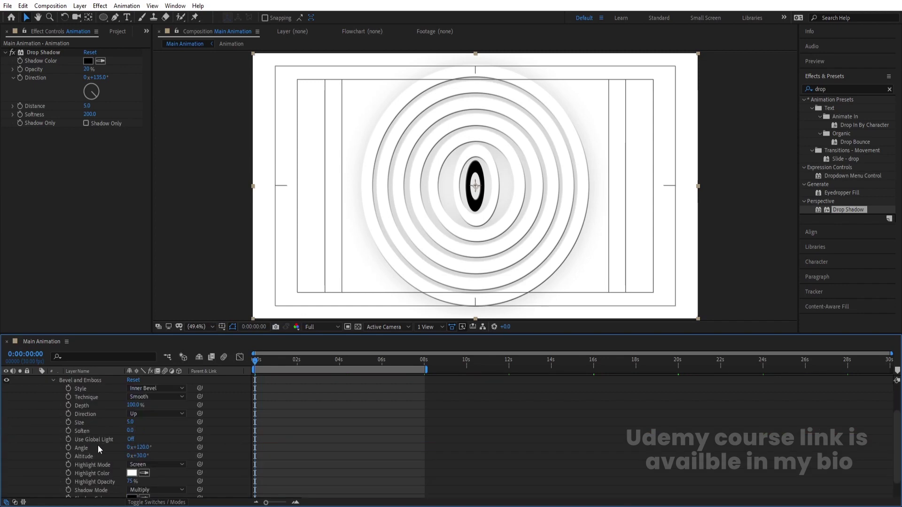
# - Set the Bevel and Emboss Soften to 16 and Size to 25
pyautogui.moveTo(131, 432); pyautogui.dragTo(415, 409)
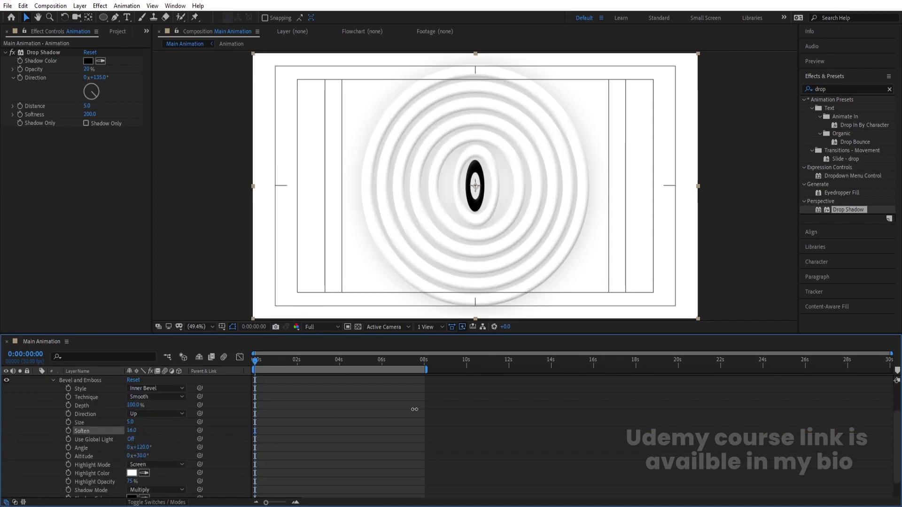
pyautogui.moveTo(133, 422); pyautogui.dragTo(156, 452)
pyautogui.scroll(3, 104, 468)
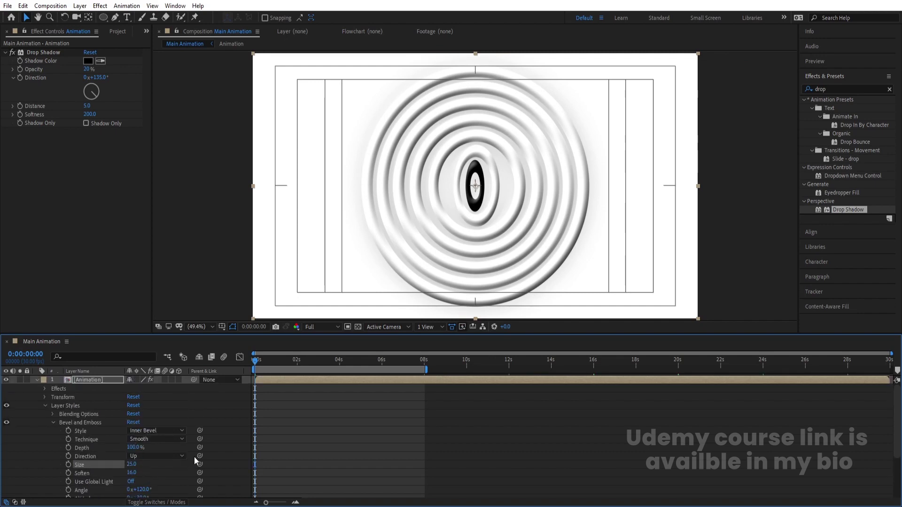
# - Set the Bevel and Emboss Shadow Opacity to 20% and preview the animation
pyautogui.moveTo(896, 408); pyautogui.dragTo(896, 450)
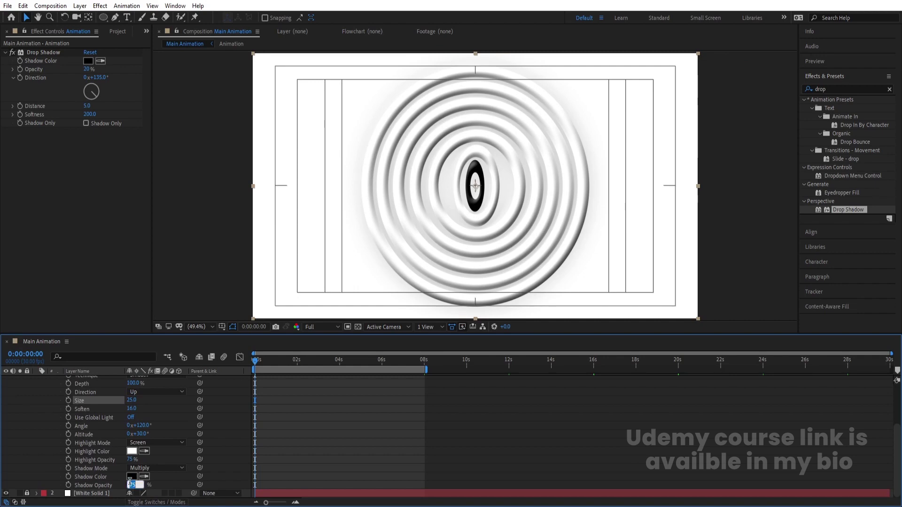
pyautogui.press('Return')
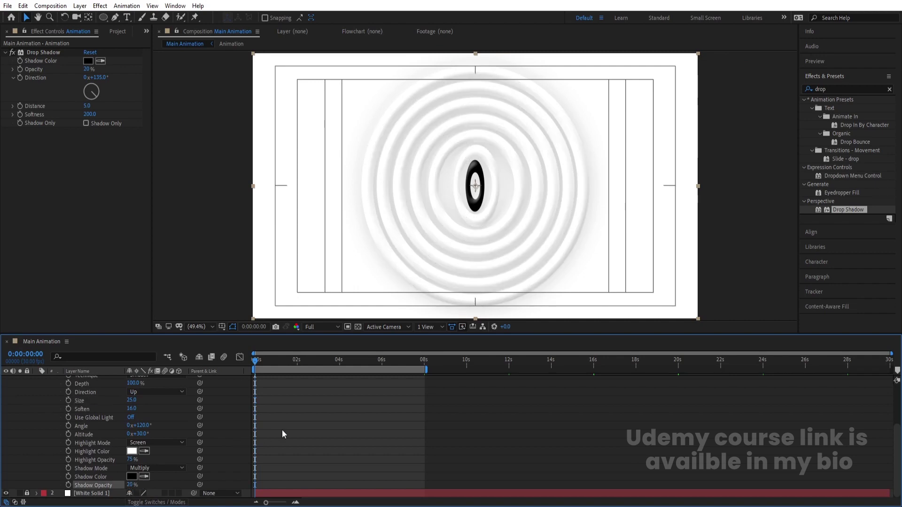
pyautogui.press('space')
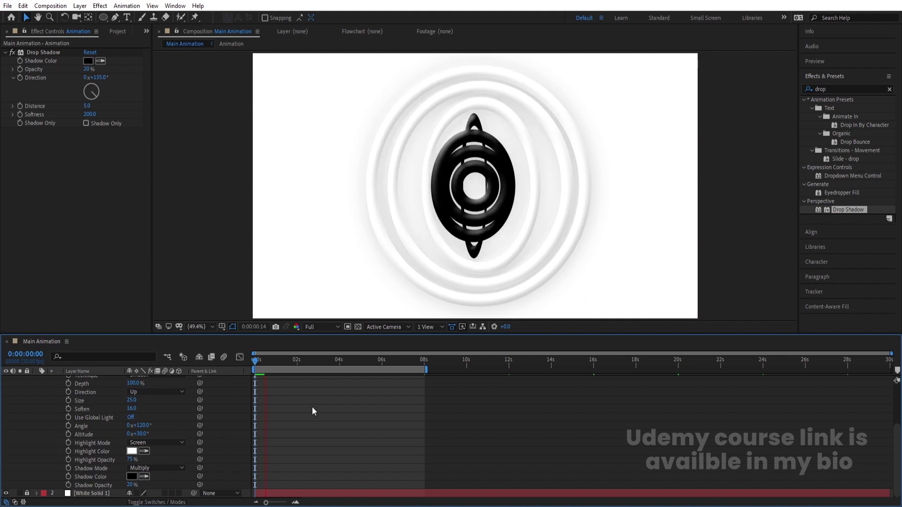
# - Stop the preview, collapse the Animation layer's properties and return to 0:00:00:00
pyautogui.press('space')
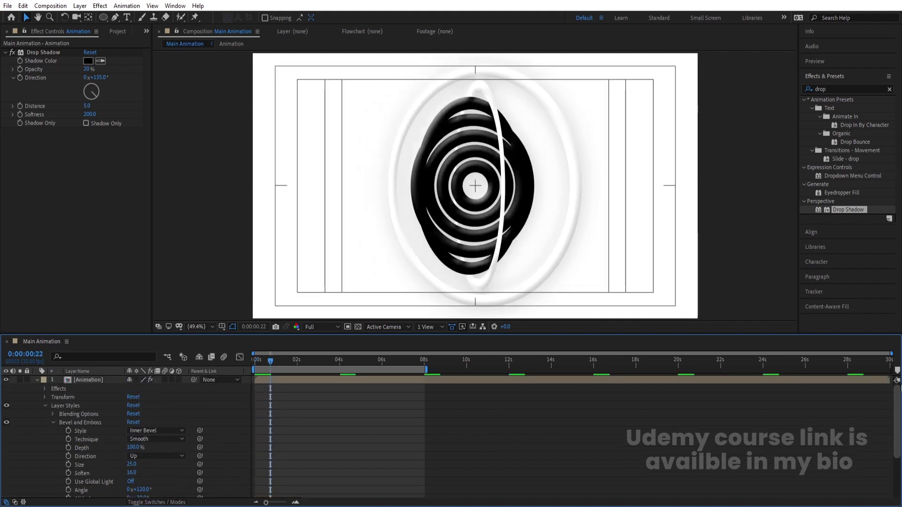
pyautogui.click(37, 379)
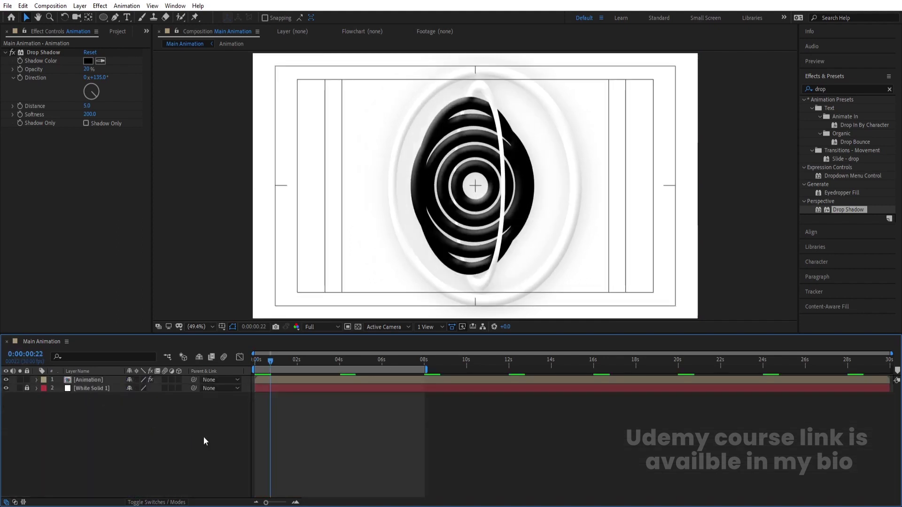
pyautogui.press('Home')
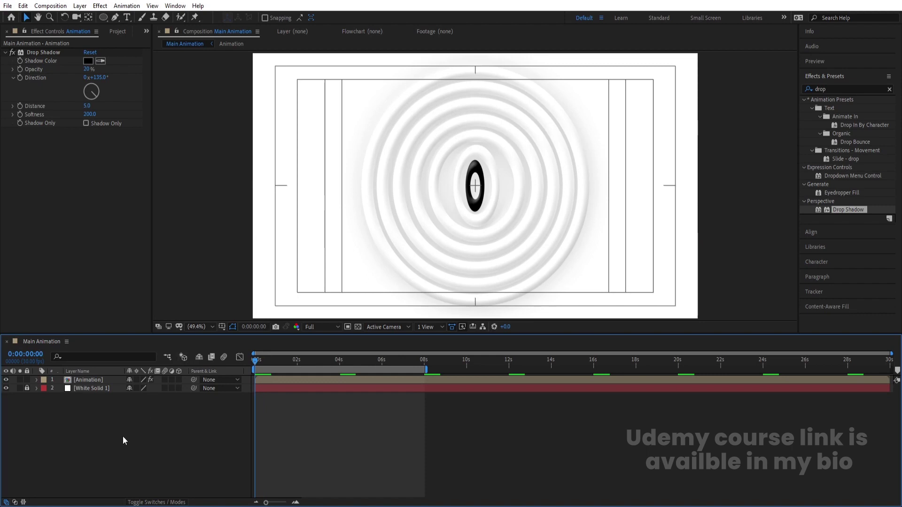
# - Keyframe the Animation layer's Rotation from 0x at 0:00:00:00 to -1x at 0:00:08:00 and preview the motion
pyautogui.click(83, 380)
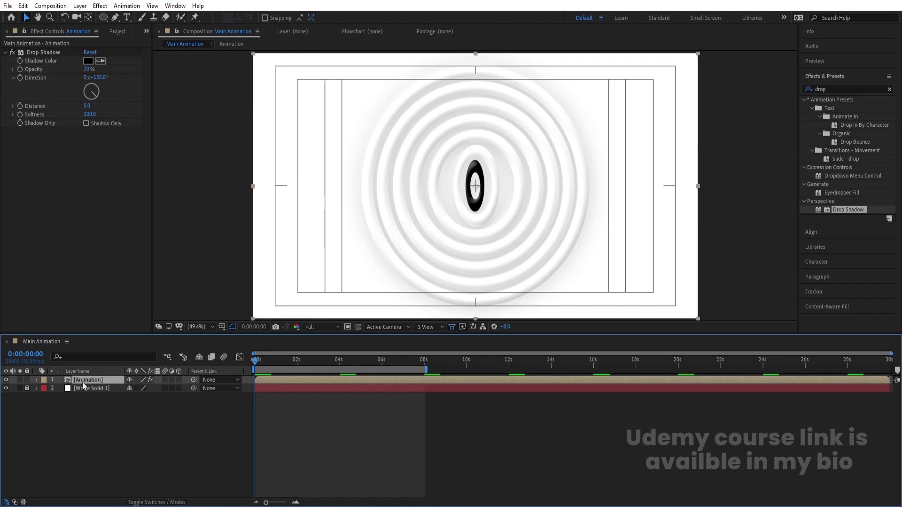
pyautogui.press('r')
pyautogui.hotkey('alt', 'shift', 'r')
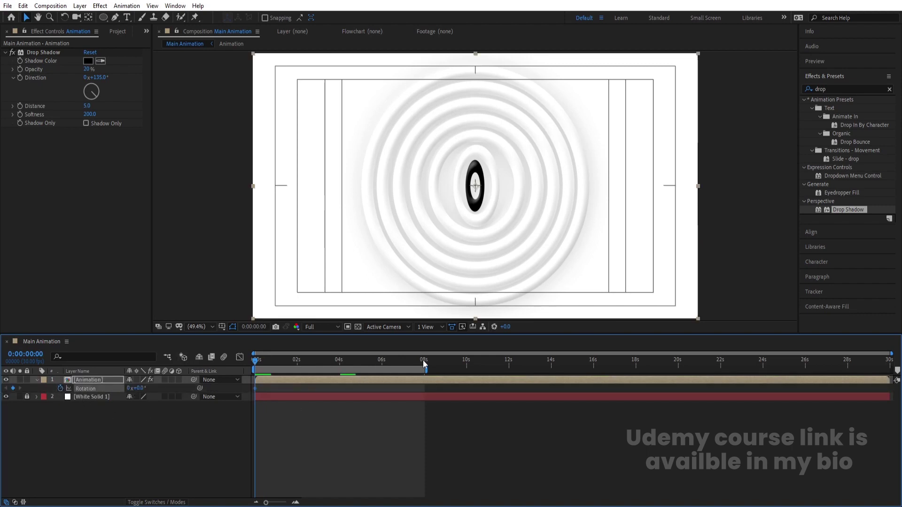
pyautogui.press('=')
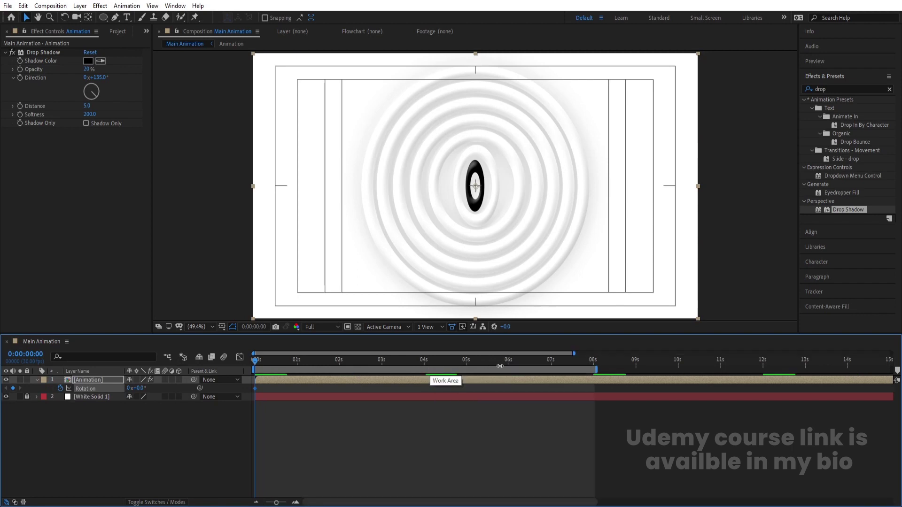
pyautogui.click(593, 361)
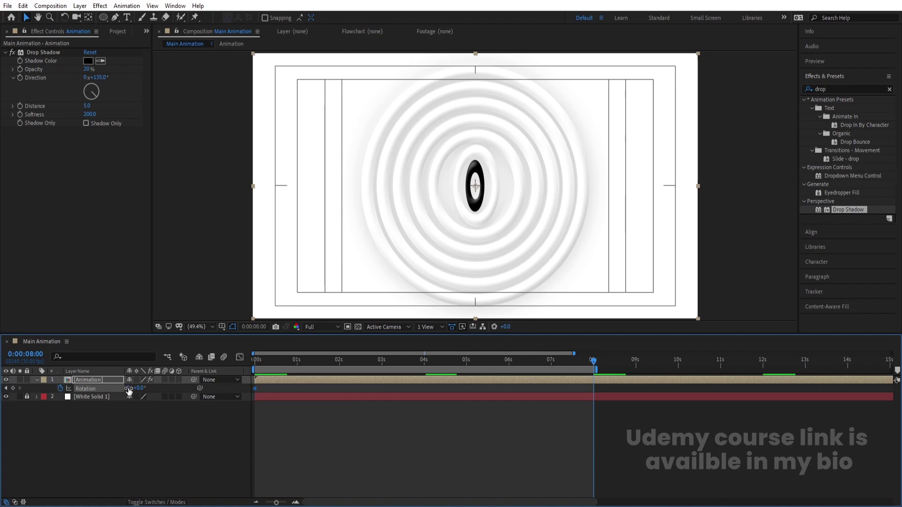
pyautogui.press('Return')
pyautogui.press('Home')
pyautogui.press('space')
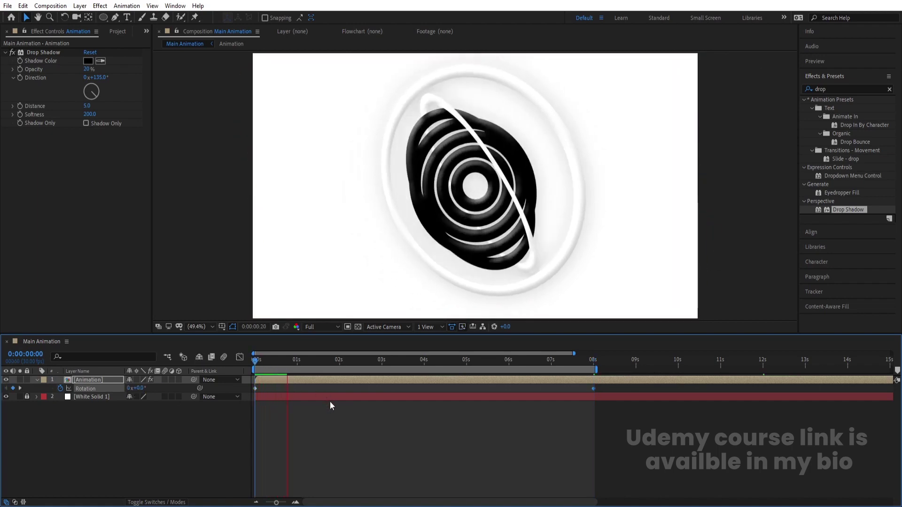
pyautogui.press('space')
pyautogui.press('space')
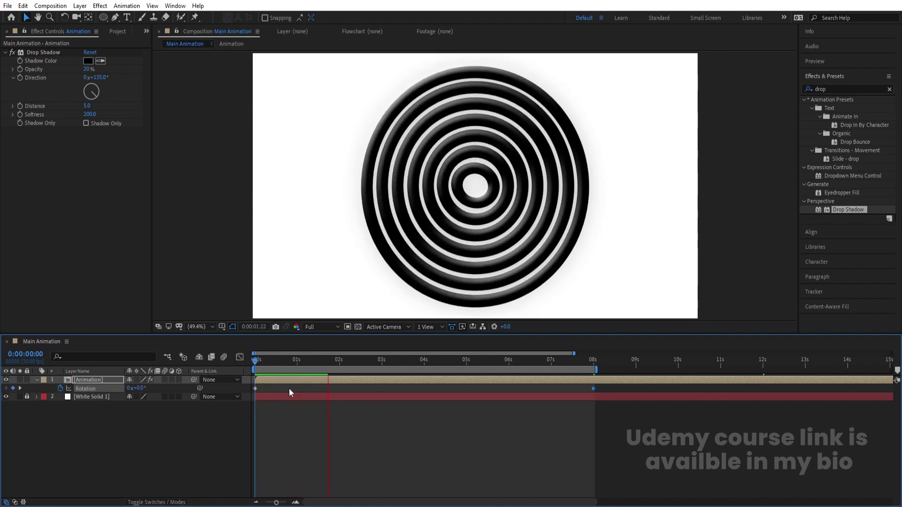
pyautogui.press('space')
# - Change the Animation layer's Rotation keyframe at 0:00:08:00 to -2x
pyautogui.press('k')
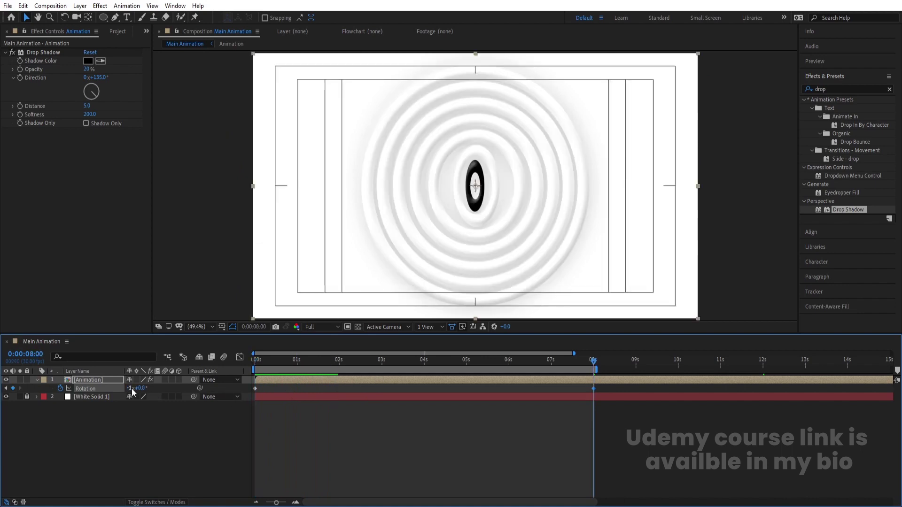
pyautogui.press('F2')
pyautogui.press('-')
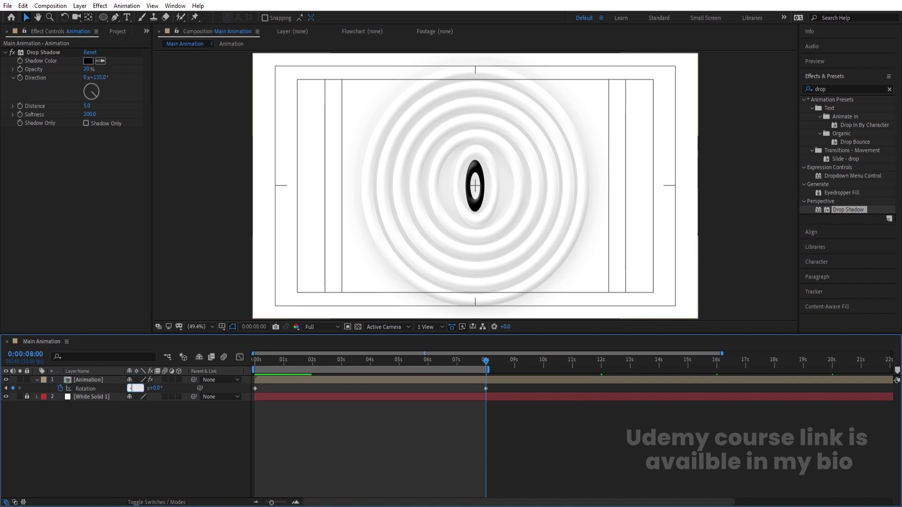
pyautogui.press('Return')
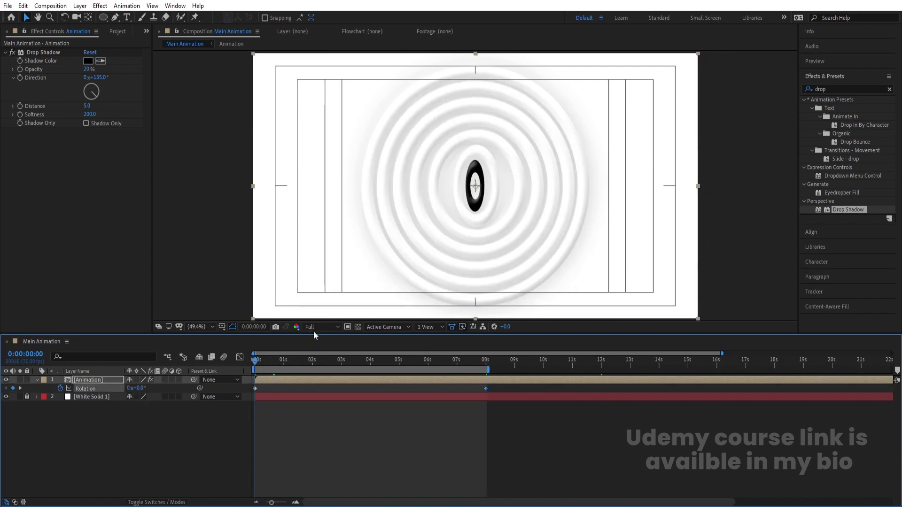
# - Set the preview resolution to Quarter and preview the rotating rings from the first frame
pyautogui.press('Home')
pyautogui.click(315, 327)
pyautogui.click(323, 384)
pyautogui.press('space')
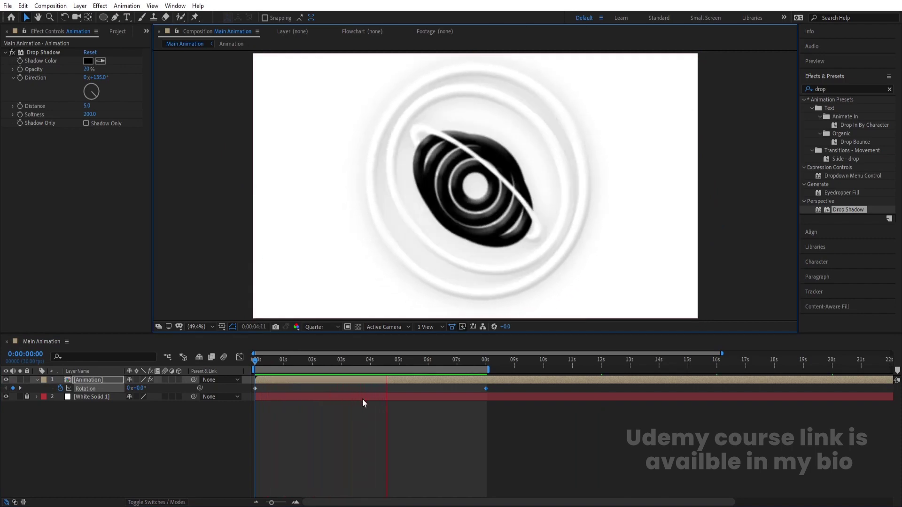
pyautogui.press('space')
pyautogui.press('Home')
pyautogui.click(114, 409)
pyautogui.press('space')
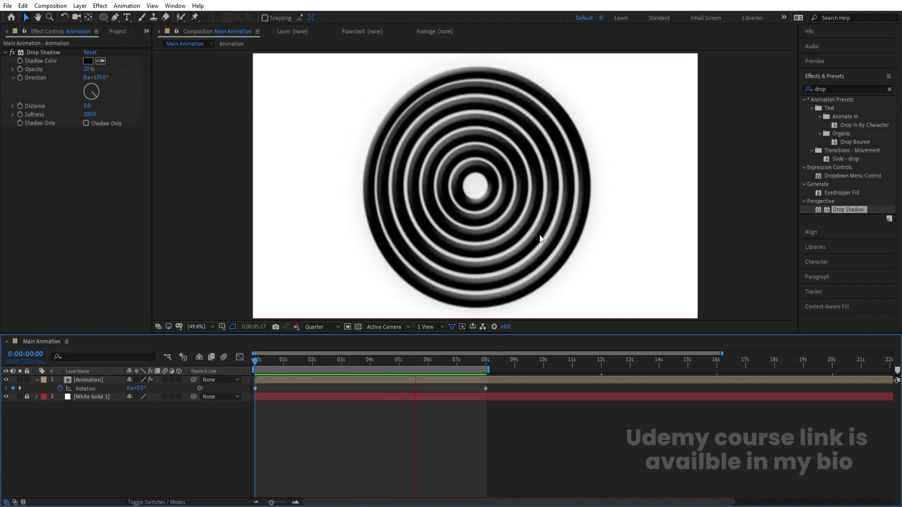
pyautogui.press('space')
pyautogui.press('space')
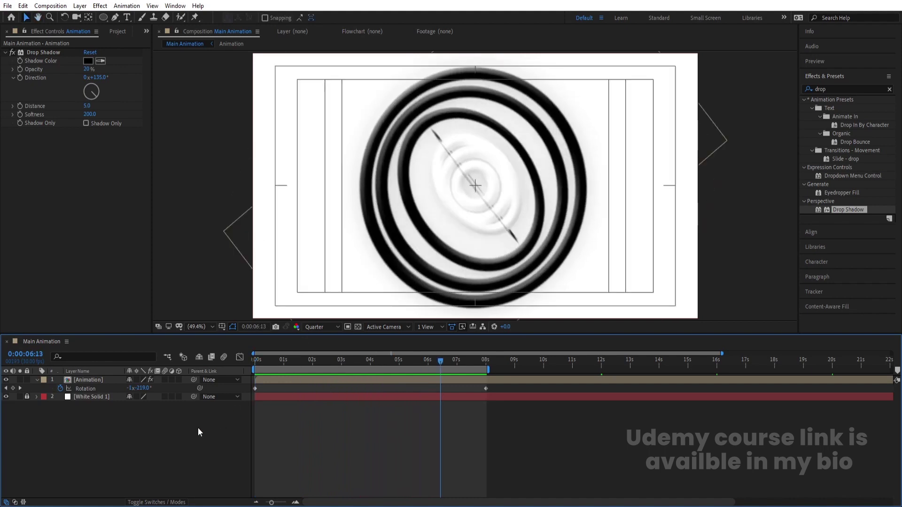
pyautogui.press('Home')
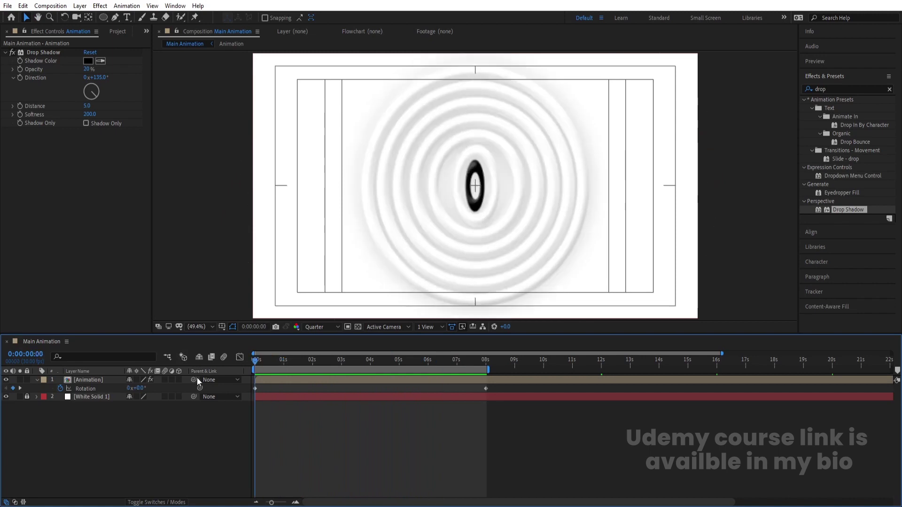
# - Add an adjustment layer with a Tint effect and swap the effect's black and white colors
pyautogui.rightClick(162, 434)
pyautogui.moveTo(186, 330)
pyautogui.click(320, 405)
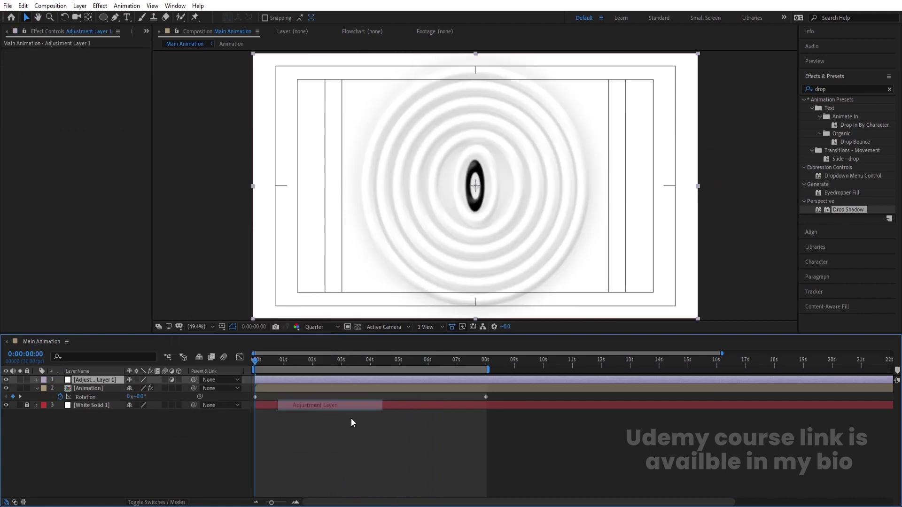
pyautogui.click(830, 89)
pyautogui.write('tint')
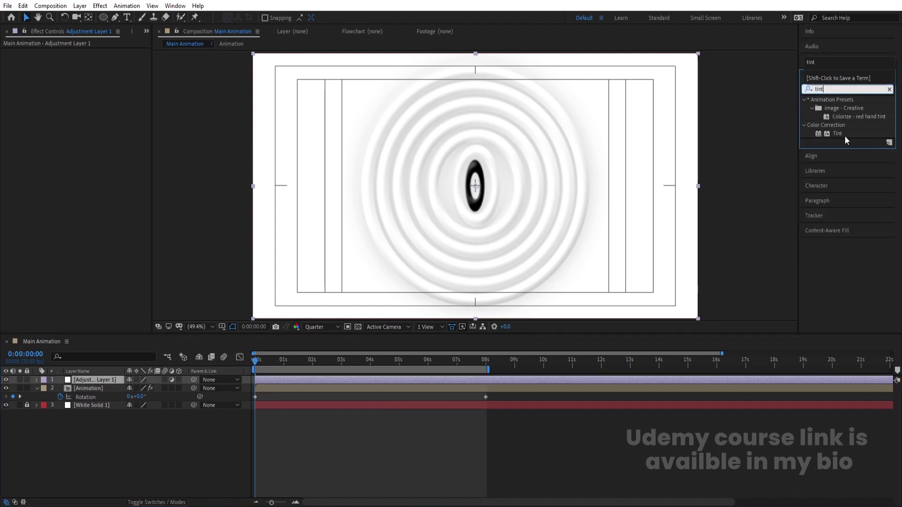
pyautogui.doubleClick(837, 135)
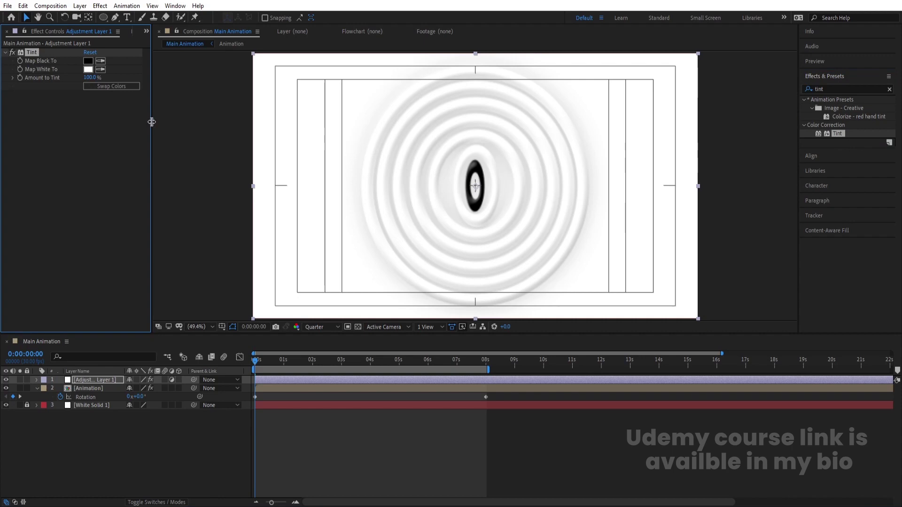
pyautogui.click(114, 87)
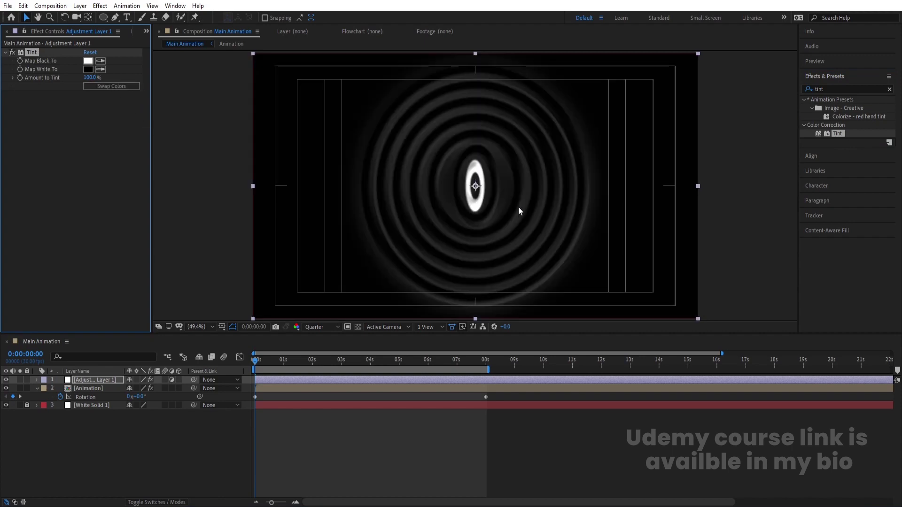
# - Unlink the adjustment layer's Scale proportions and set its vertical scale to 300%
pyautogui.press('s')
pyautogui.click(129, 389)
pyautogui.click(155, 389)
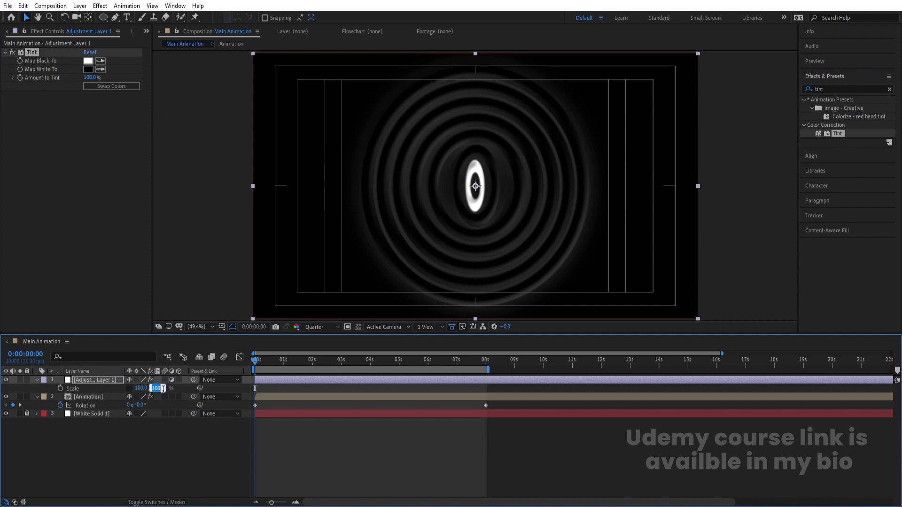
pyautogui.write('3')
pyautogui.press('Num_Lock')
pyautogui.write('0')
pyautogui.press('Return')
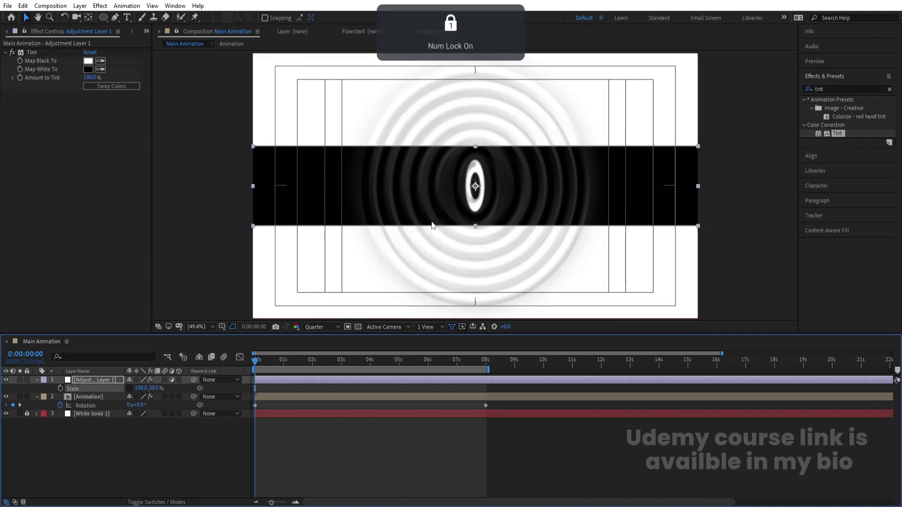
pyautogui.click(155, 389)
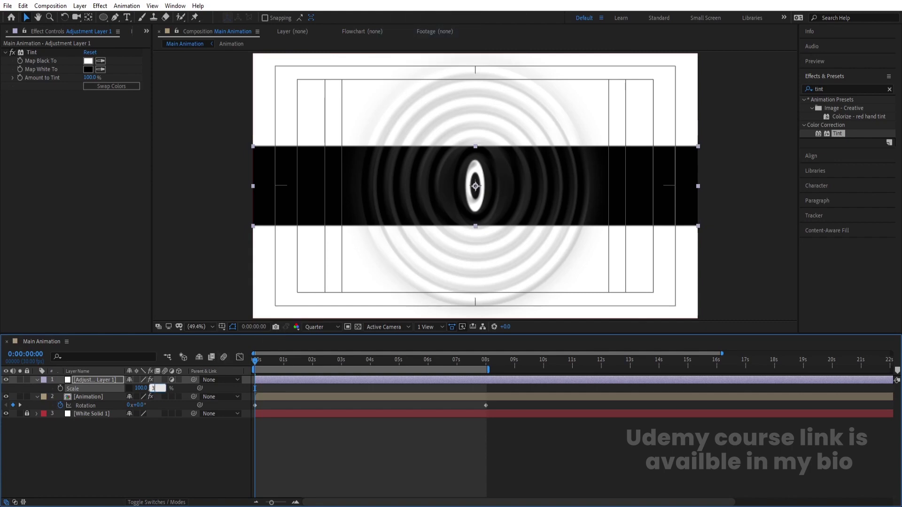
pyautogui.write('300')
pyautogui.press('Return')
# - Move the adjustment layer sideways until its right edge meets the composition's vertical center line, inverting only the left half
pyautogui.press(',')
pyautogui.press(',')
pyautogui.press(',')
pyautogui.press(',')
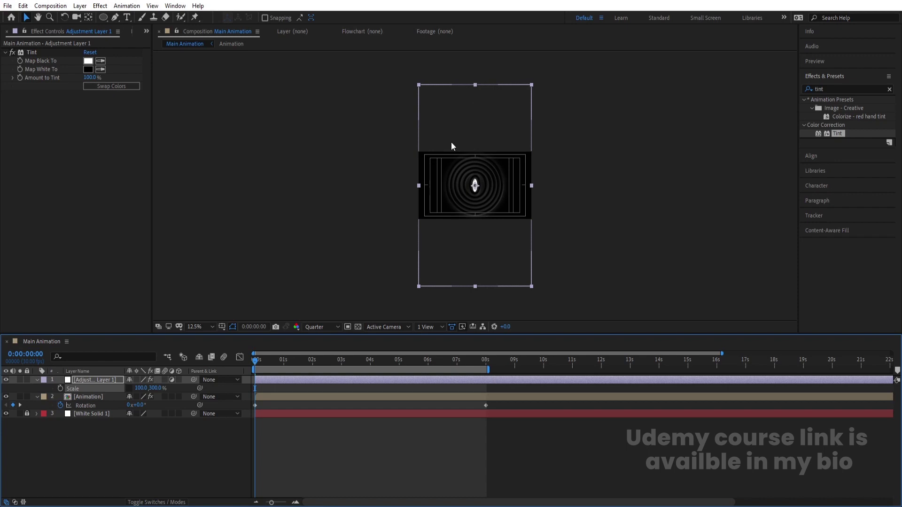
pyautogui.click(200, 326)
pyautogui.click(213, 148)
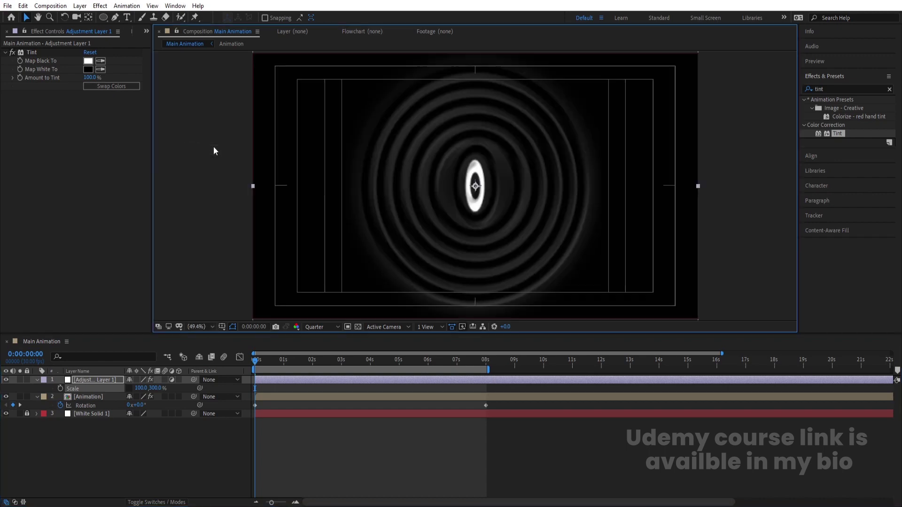
pyautogui.moveTo(606, 195); pyautogui.dragTo(396, 188)
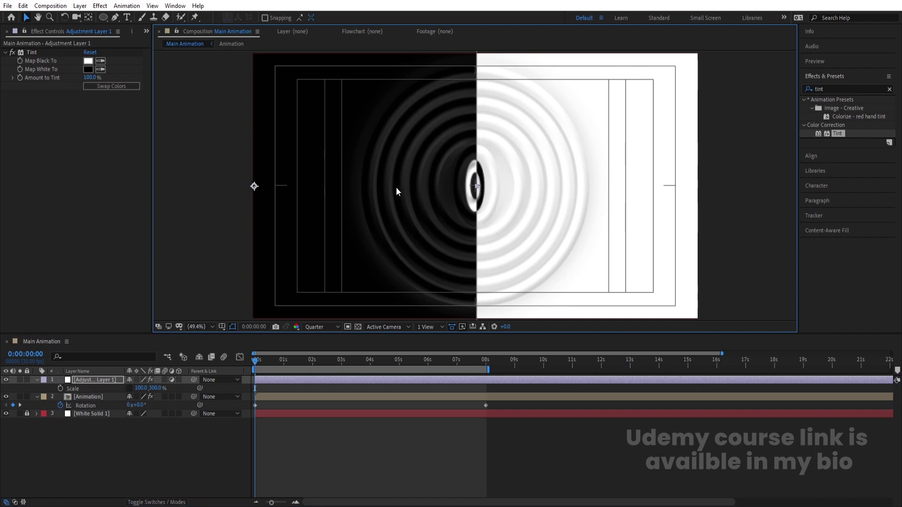
pyautogui.press('.')
pyautogui.press('.')
pyautogui.press('.')
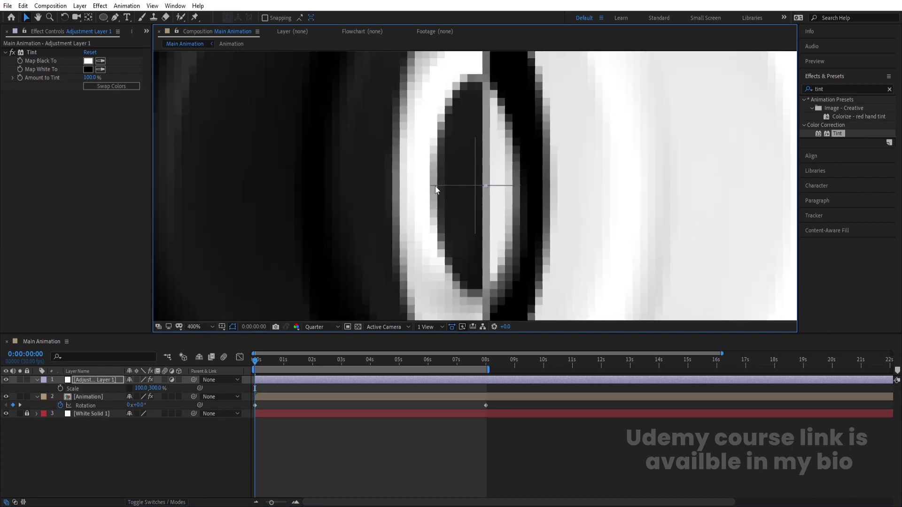
pyautogui.moveTo(466, 204); pyautogui.dragTo(459, 199)
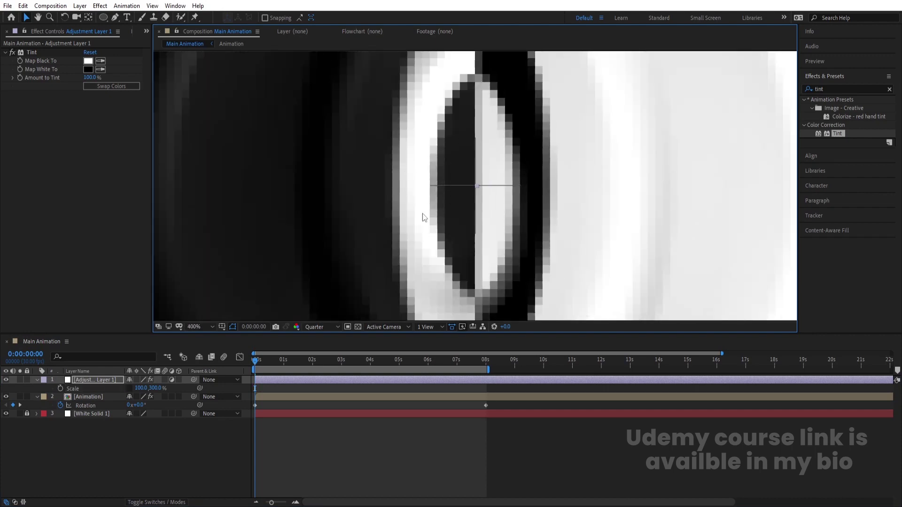
pyautogui.click(212, 326)
pyautogui.click(207, 153)
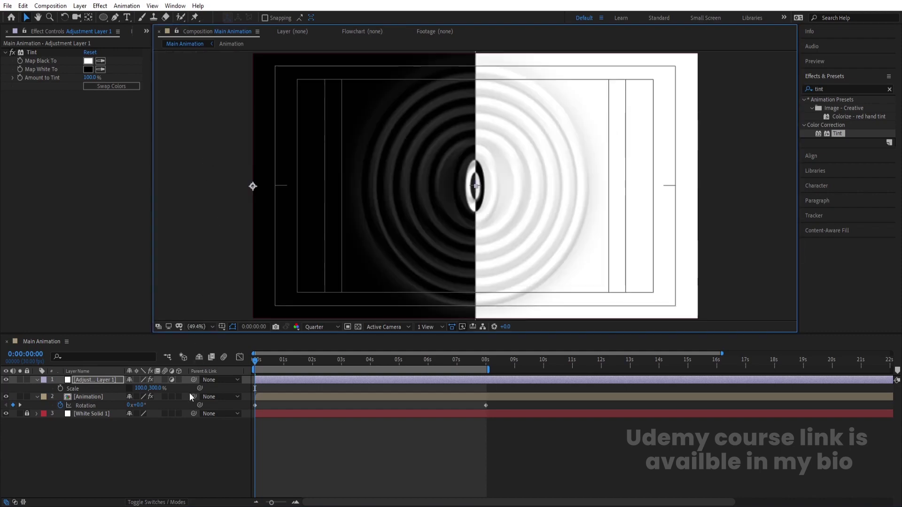
# - Create a null object and parent the adjustment layer to it
pyautogui.rightClick(151, 448)
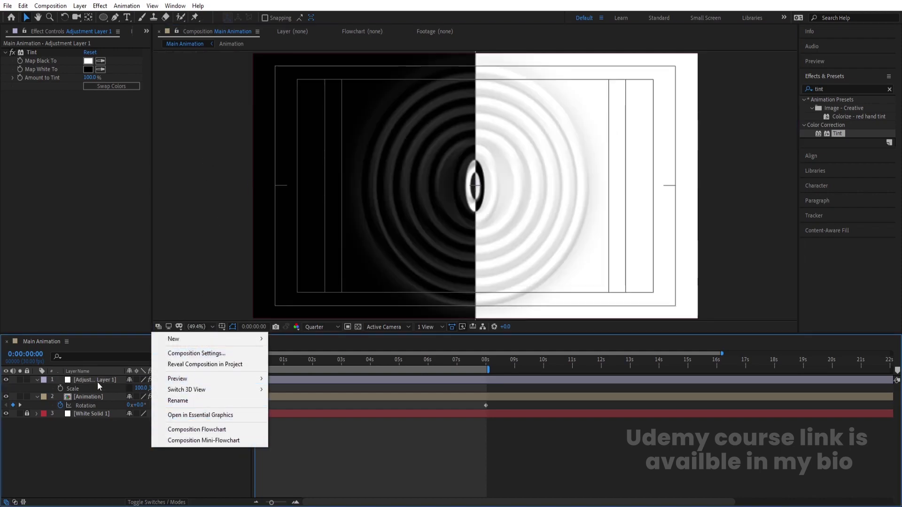
pyautogui.moveTo(235, 339)
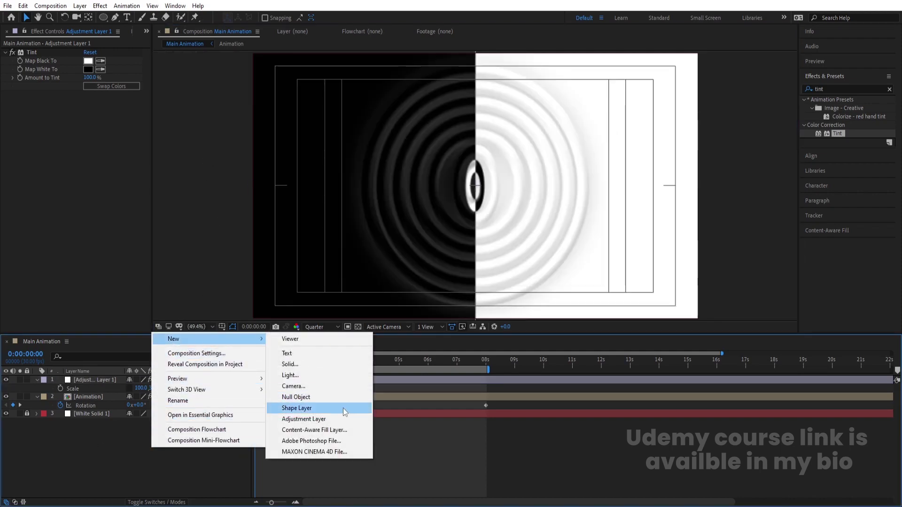
pyautogui.click(310, 393)
pyautogui.click(108, 388)
pyautogui.moveTo(193, 390); pyautogui.dragTo(91, 382)
# - Keyframe the null's Rotation from 0x at 0:00:00:00 to 2x at 0:00:08:00 and preview the animation from the start
pyautogui.click(91, 381)
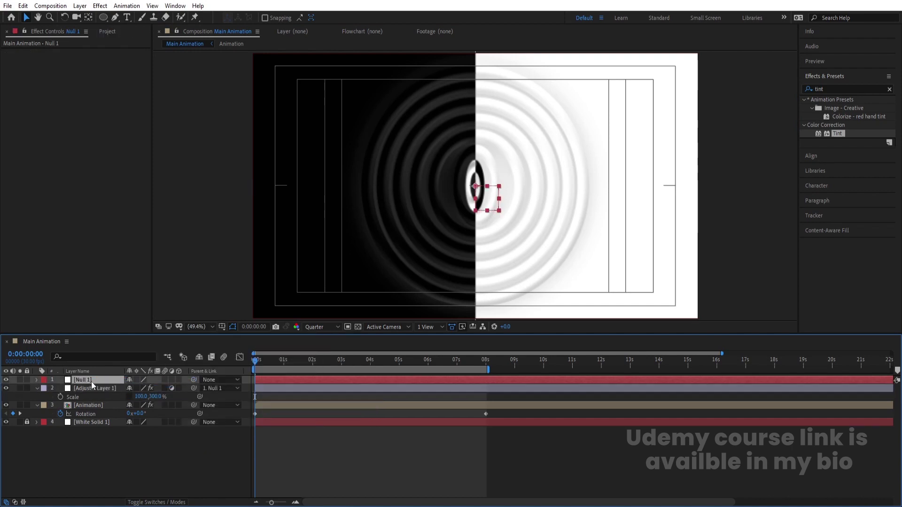
pyautogui.press('r')
pyautogui.click(60, 388)
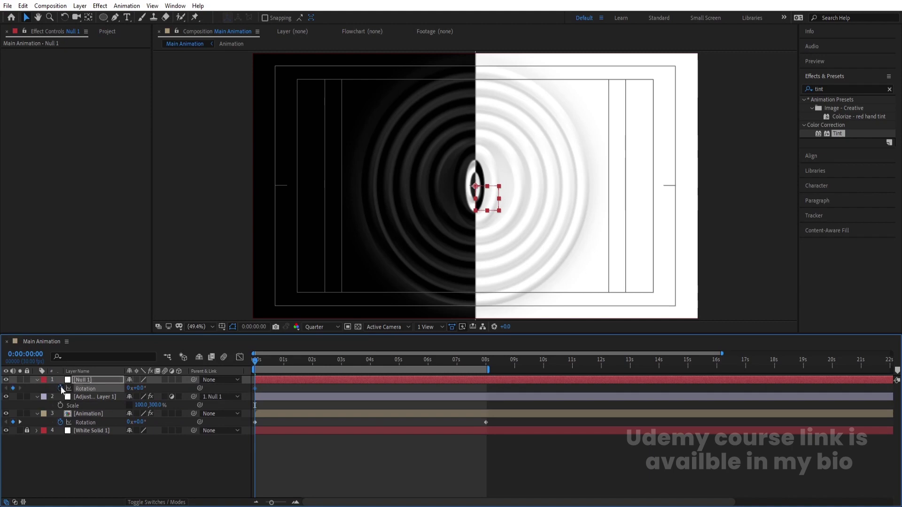
pyautogui.press('k')
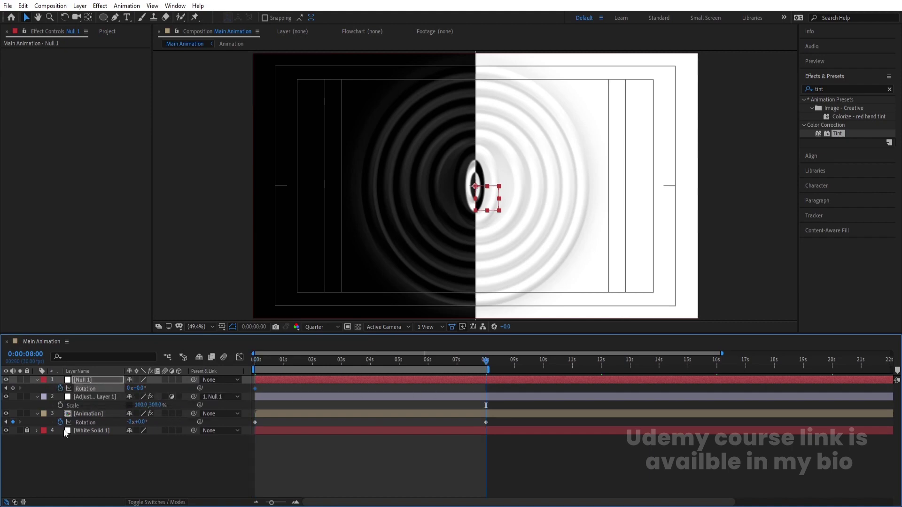
pyautogui.click(129, 389)
pyautogui.write('2')
pyautogui.press('Return')
pyautogui.press('Home')
pyautogui.press('space')
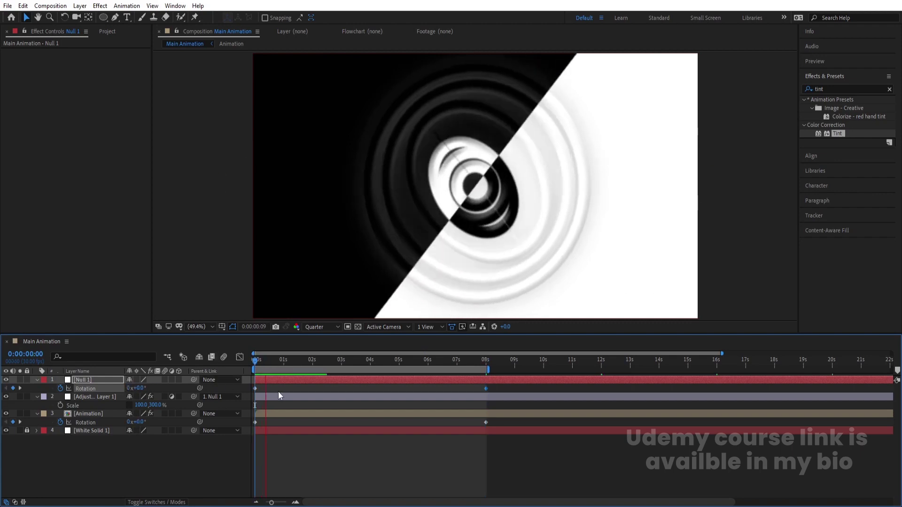